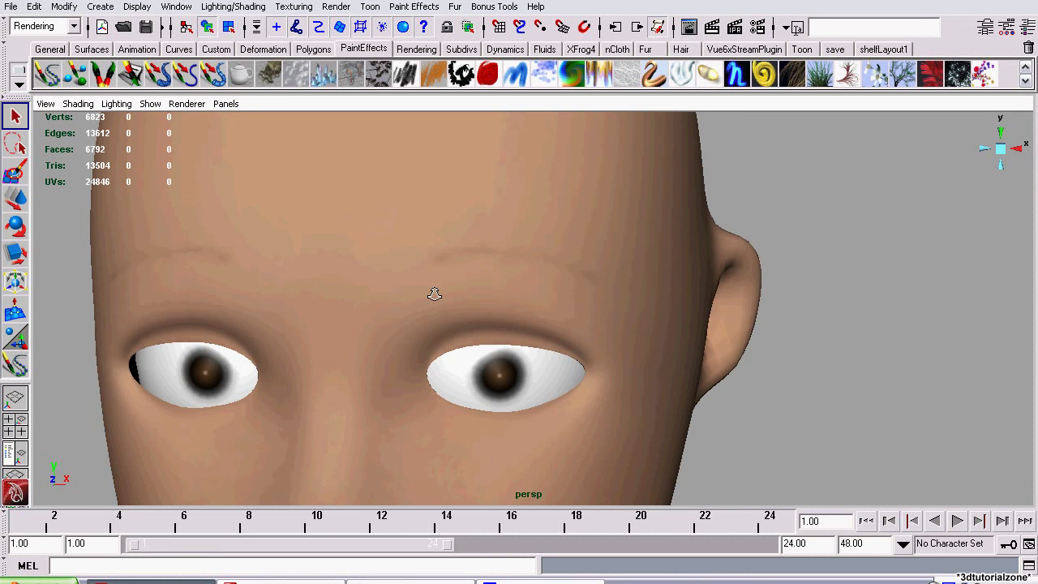
Make the character's head mesh paintable for Paint Effects
right_click_drag(424, 276, 428, 280, "alt")
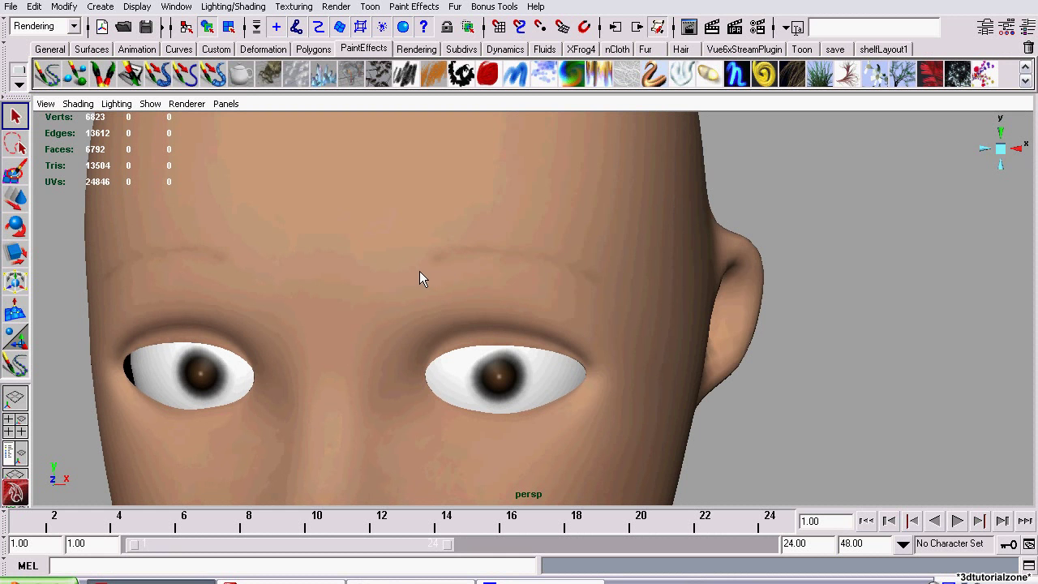
right_click_drag(382, 250, 381, 249, "alt")
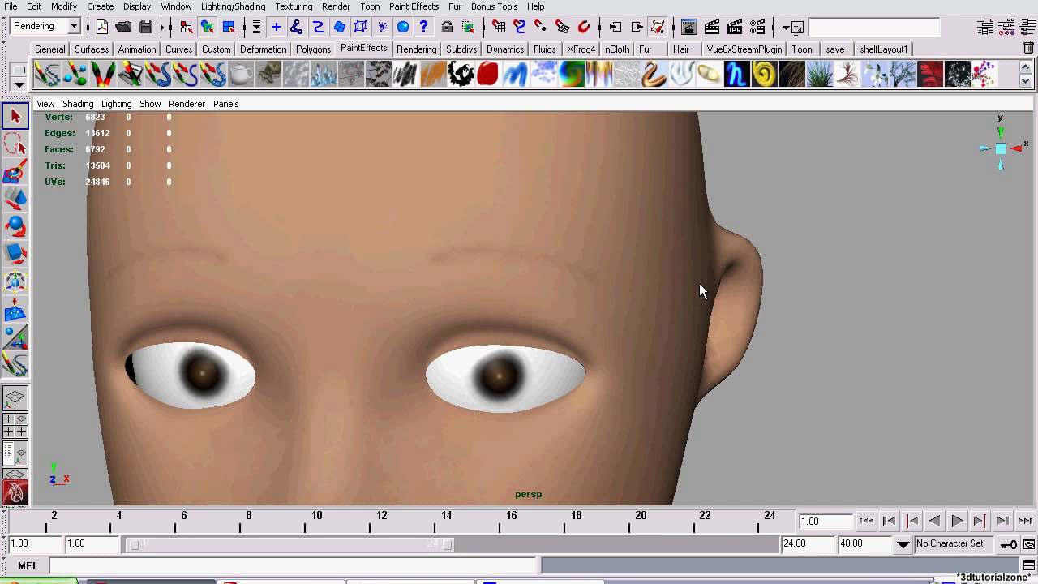
left_click(370, 240)
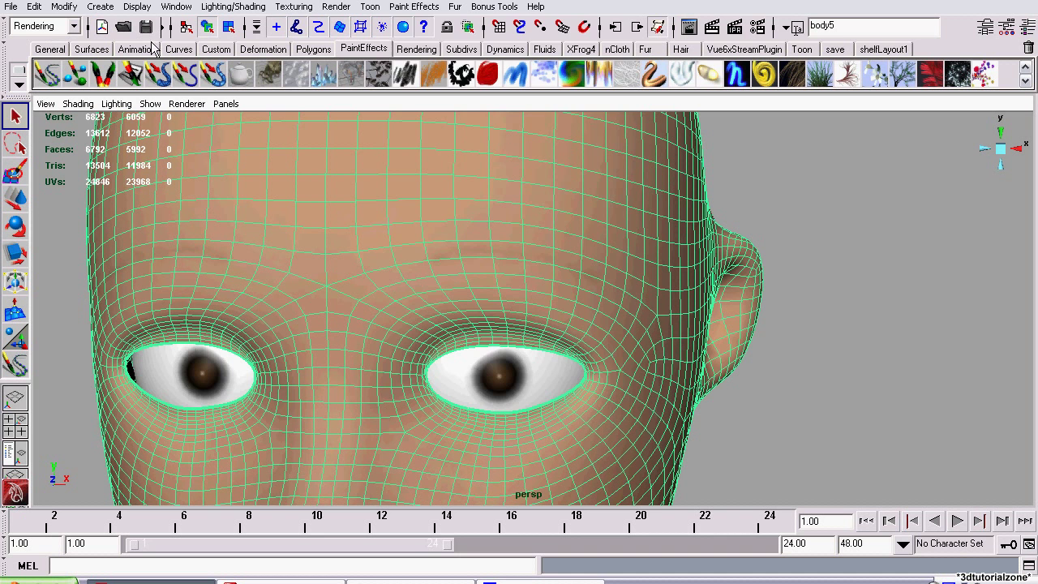
left_click(414, 7)
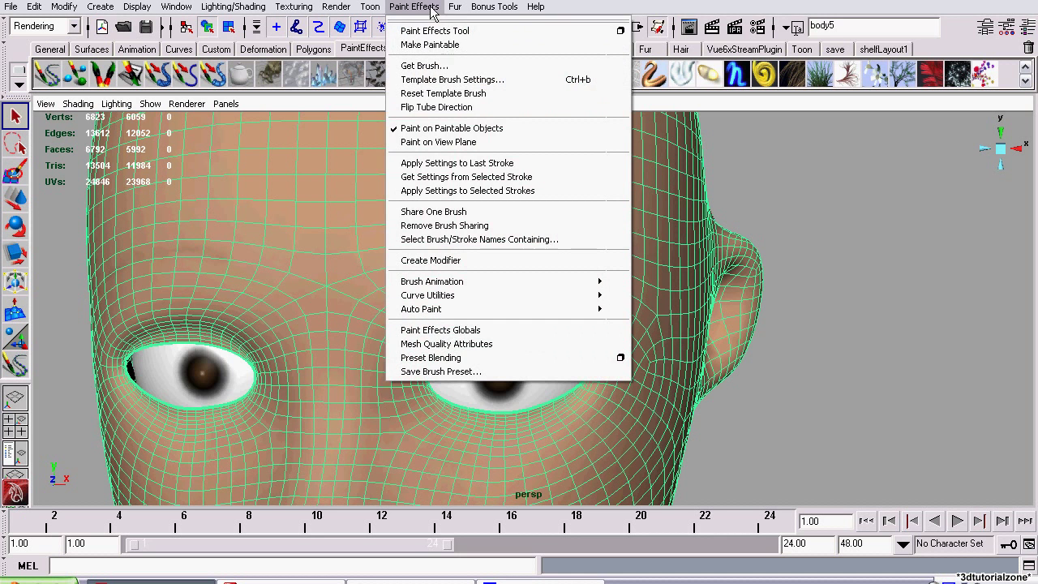
left_click(448, 47)
Paint one Grass Clump stroke on the head along the brow line above the character's left eye
left_click_drag(470, 167, 487, 175, "alt")
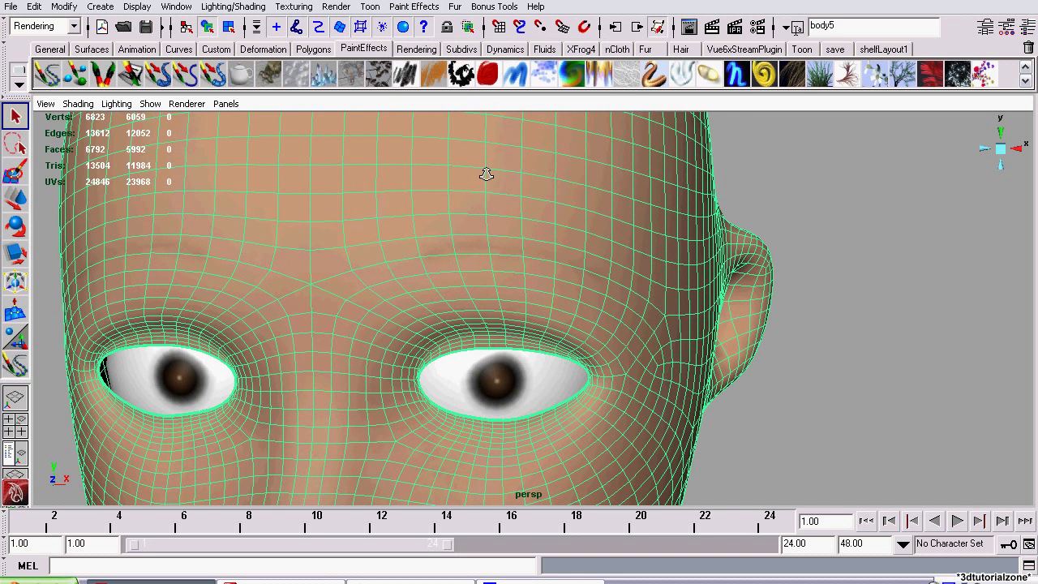
left_click(821, 74)
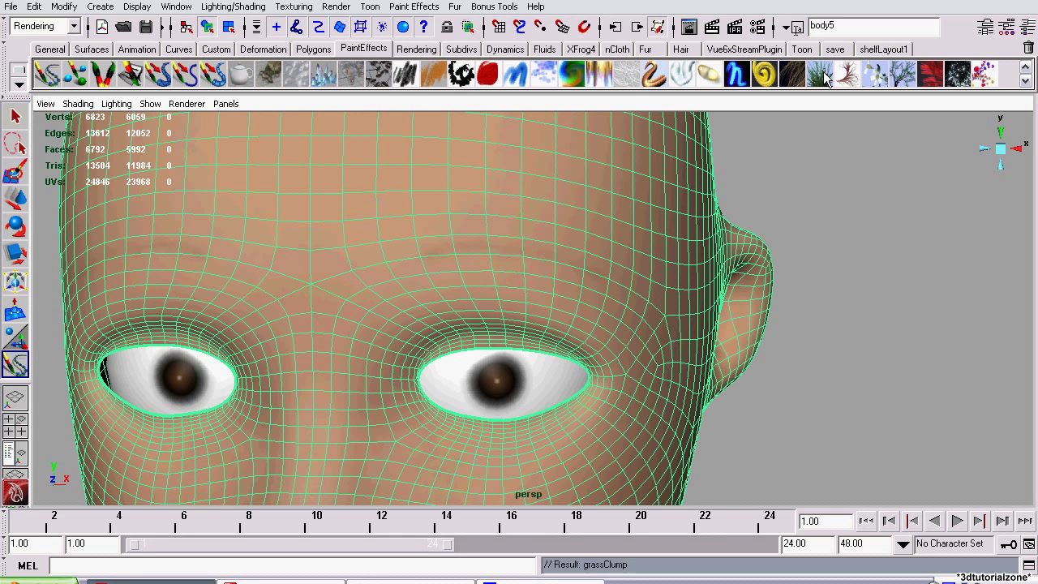
mouse_move(608, 217)
right_mouse_down("alt")
mouse_move(609, 248)
mouse_move(632, 255)
right_mouse_up("alt")
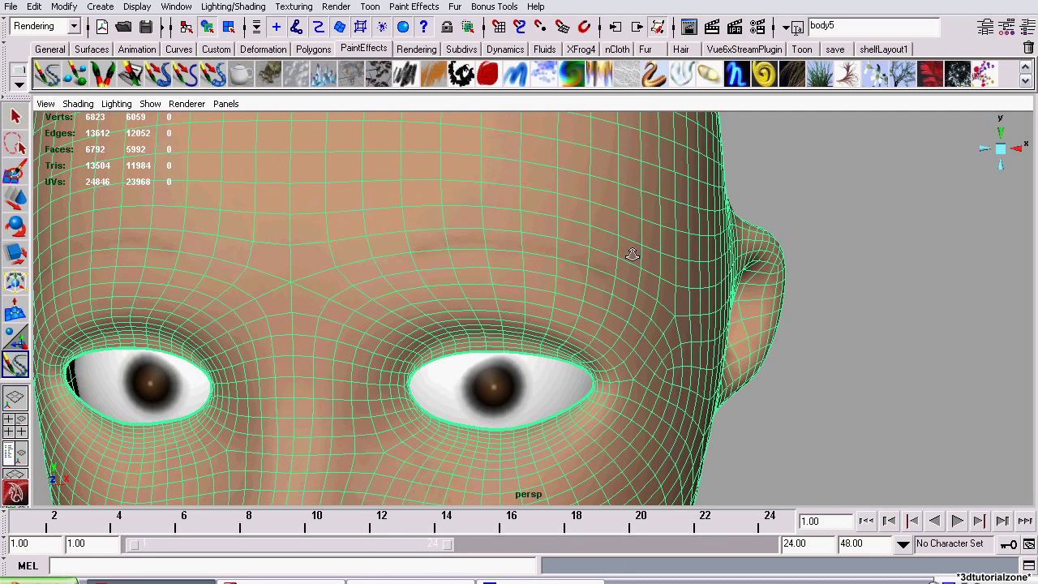
left_click_drag(573, 247, 552, 242, "alt")
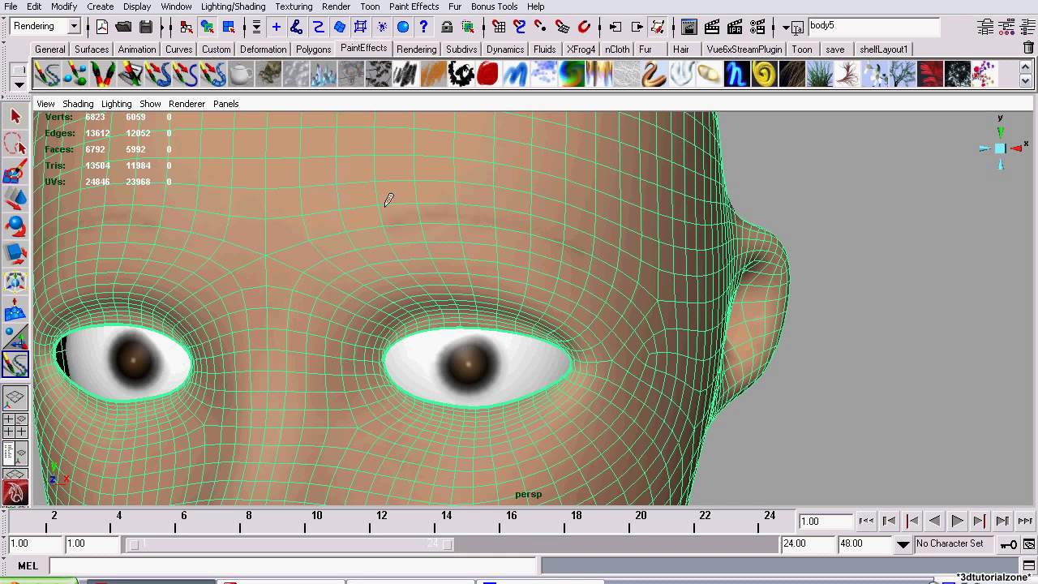
left_click_drag(405, 220, 440, 241, "alt")
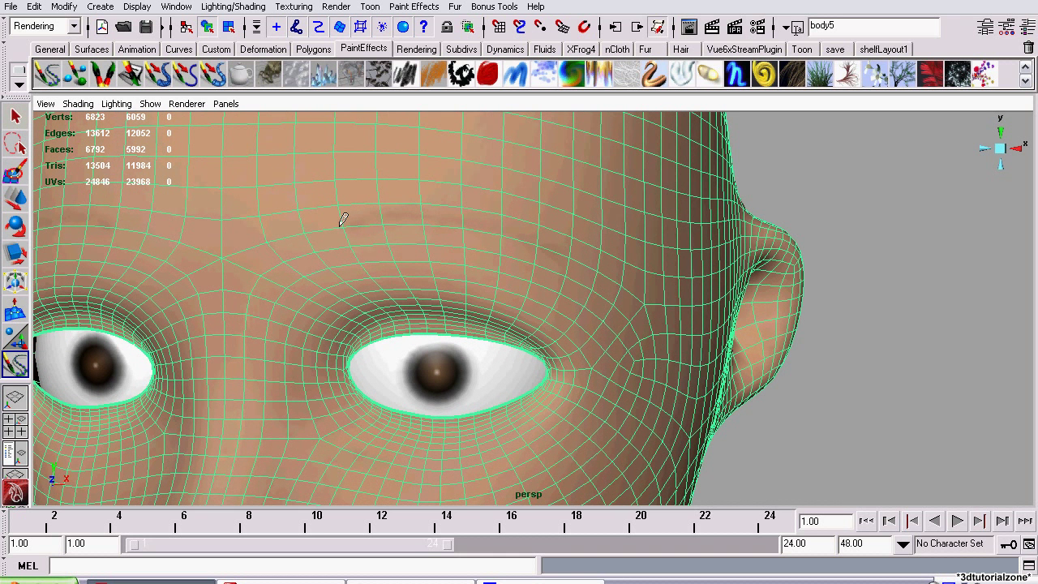
mouse_move(343, 218)
left_mouse_down()
mouse_move(474, 223)
mouse_move(572, 264)
left_mouse_up()
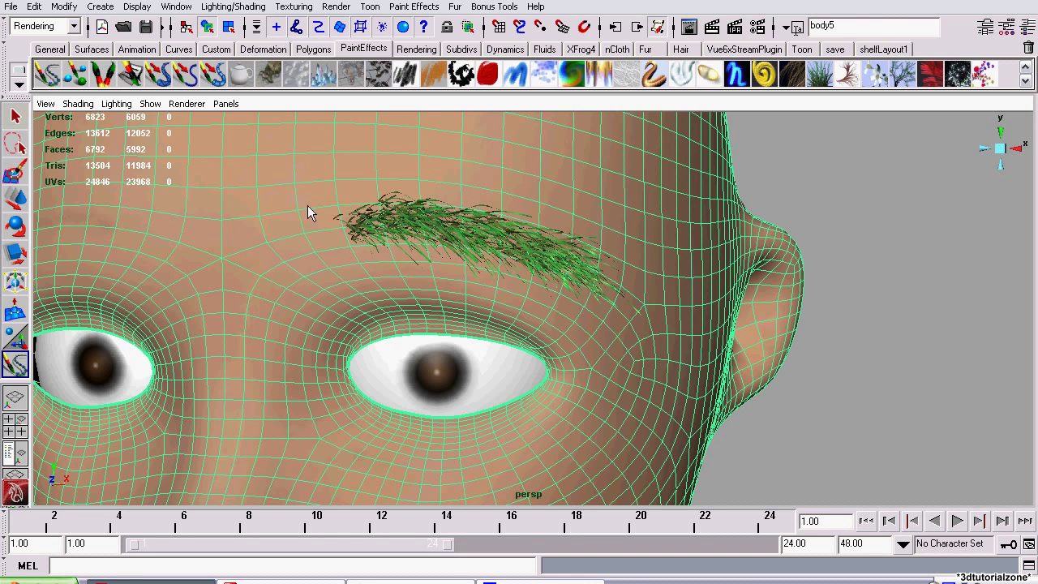
Leave the painting tool and set the eyebrow stroke's Smoothing to 10 in its shape attributes
left_click(16, 118)
mouse_move(420, 253)
right_mouse_down("alt")
mouse_move(466, 264)
mouse_move(498, 375)
right_mouse_up("alt")
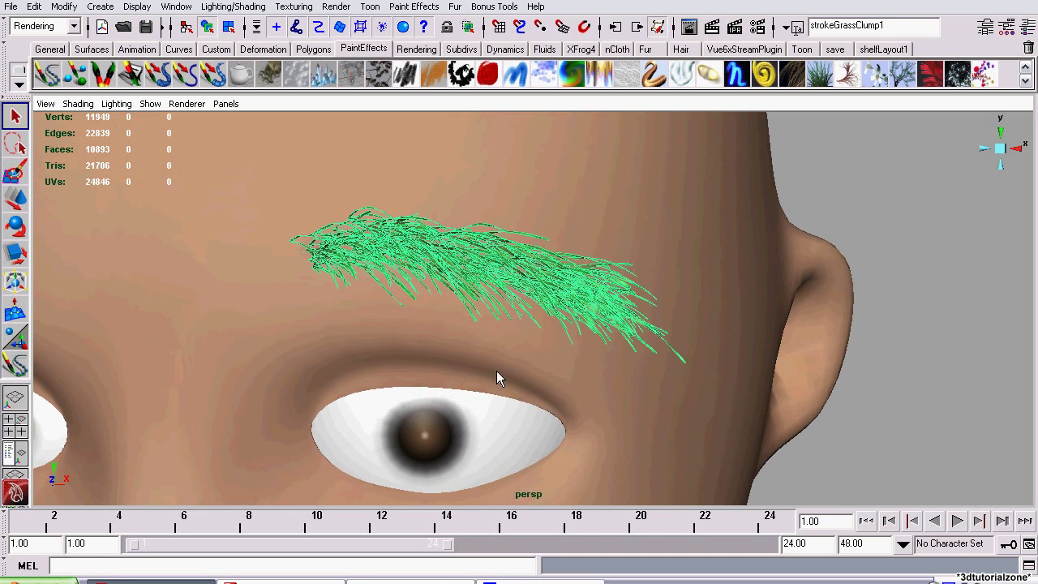
left_click(984, 29)
right_click_drag(264, 257, 349, 287, "alt")
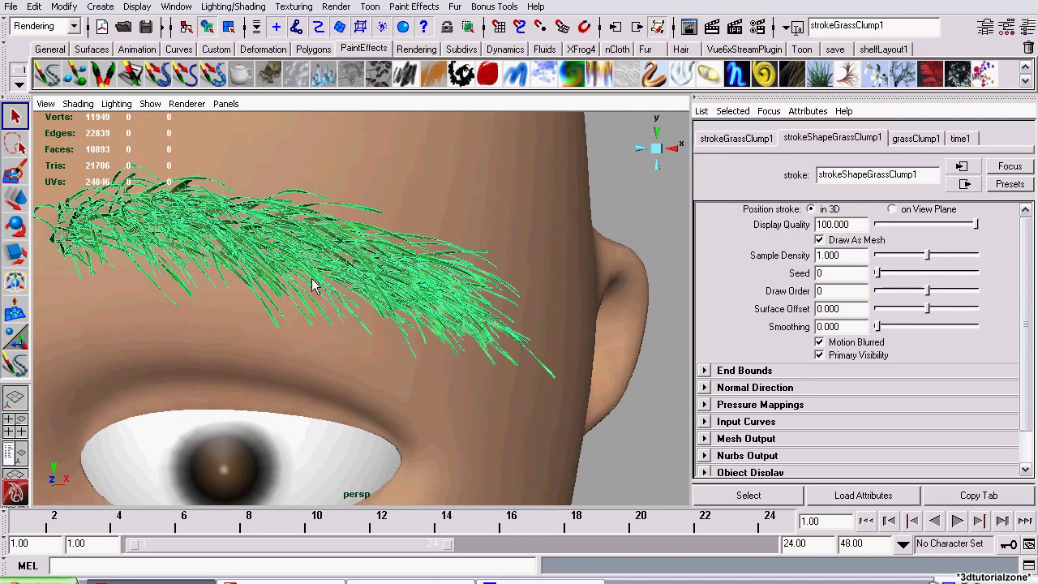
middle_click_drag(315, 281, 423, 330, "alt")
right_click_drag(296, 296, 289, 291, "alt")
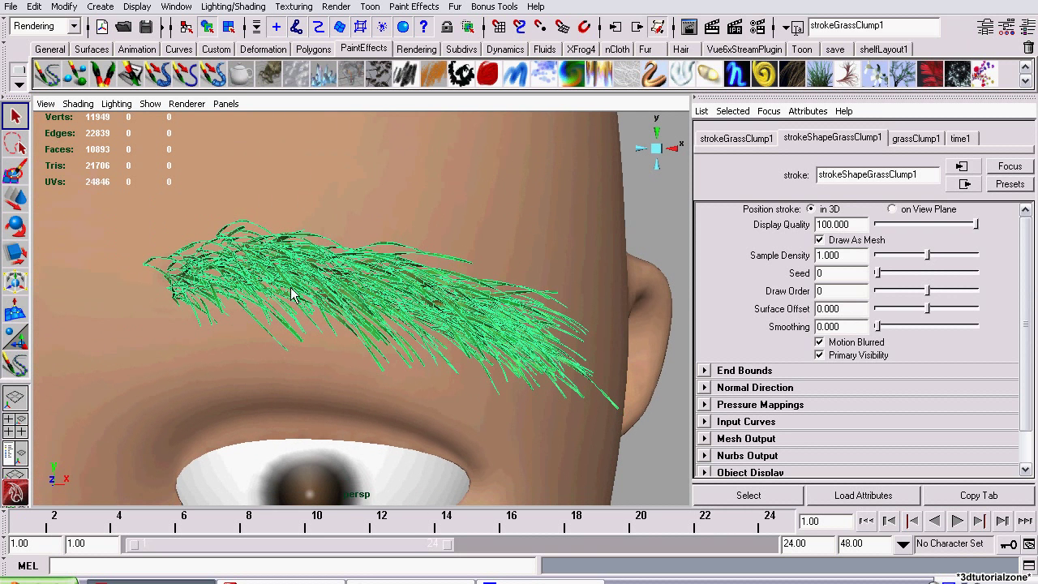
scroll(328, 287, "down", 2)
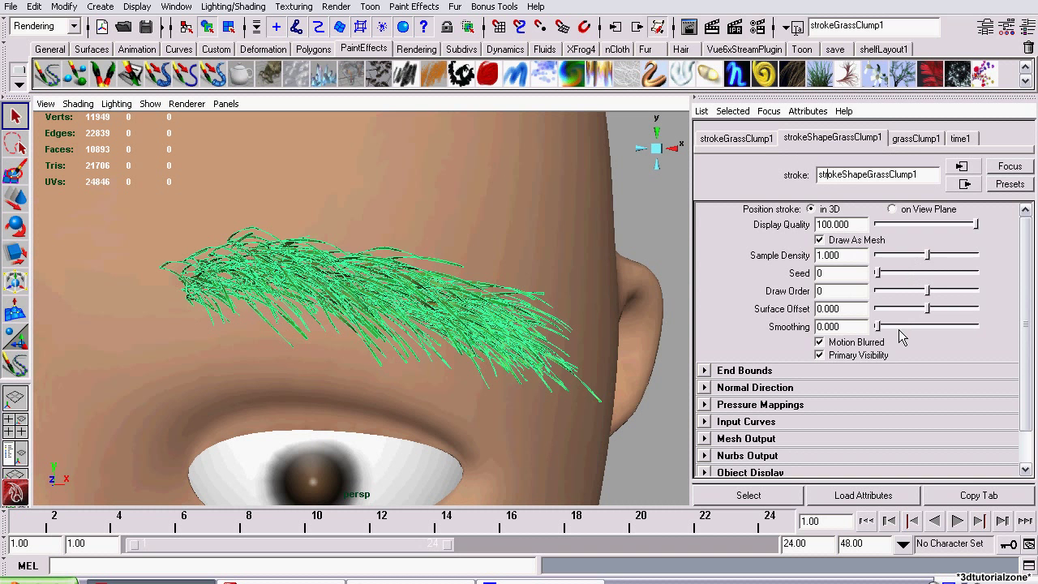
left_click_drag(884, 326, 998, 327)
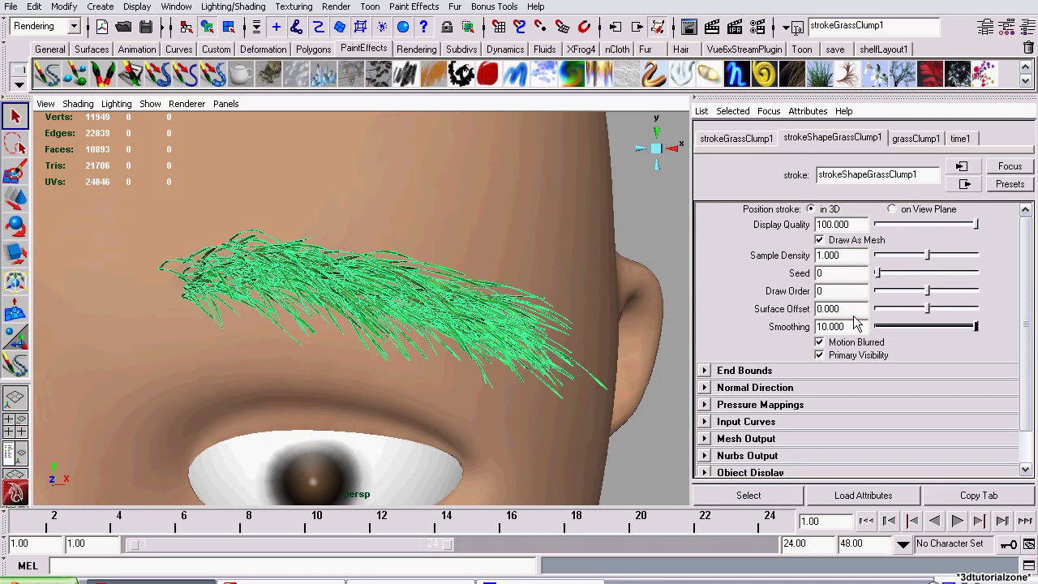
Reduce the Brush Width in the grassClump1 brush profile to 0.145
scroll(477, 276, "up", 2)
scroll(479, 277, "up", 1)
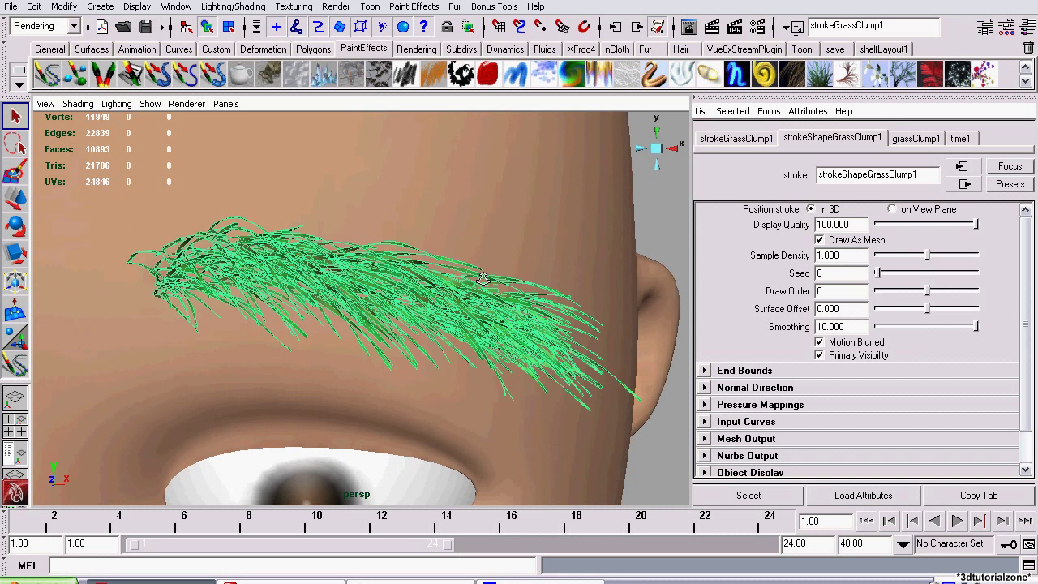
scroll(482, 279, "up", 4)
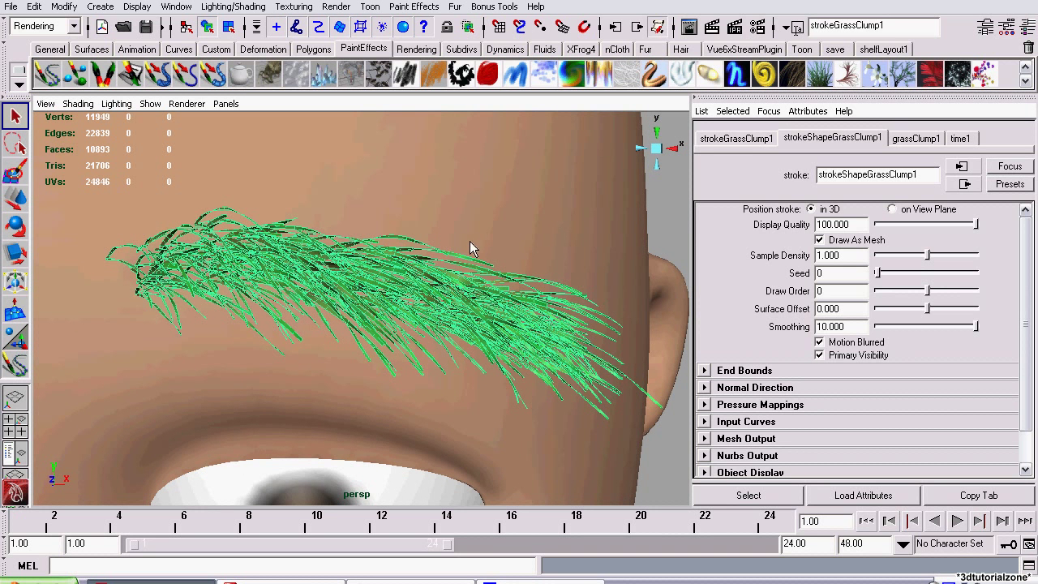
left_click(908, 142)
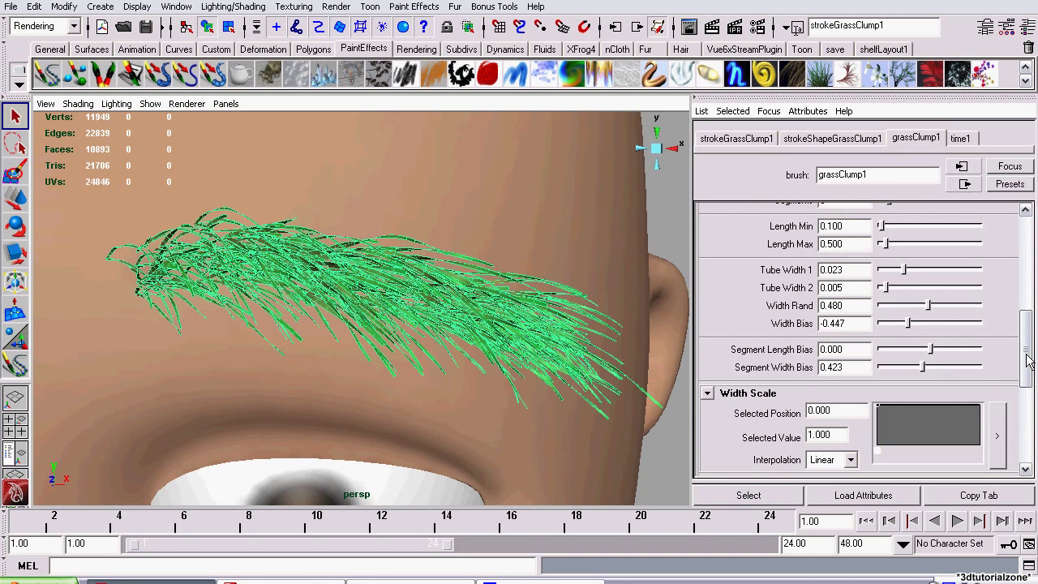
left_click_drag(1028, 361, 1035, 256)
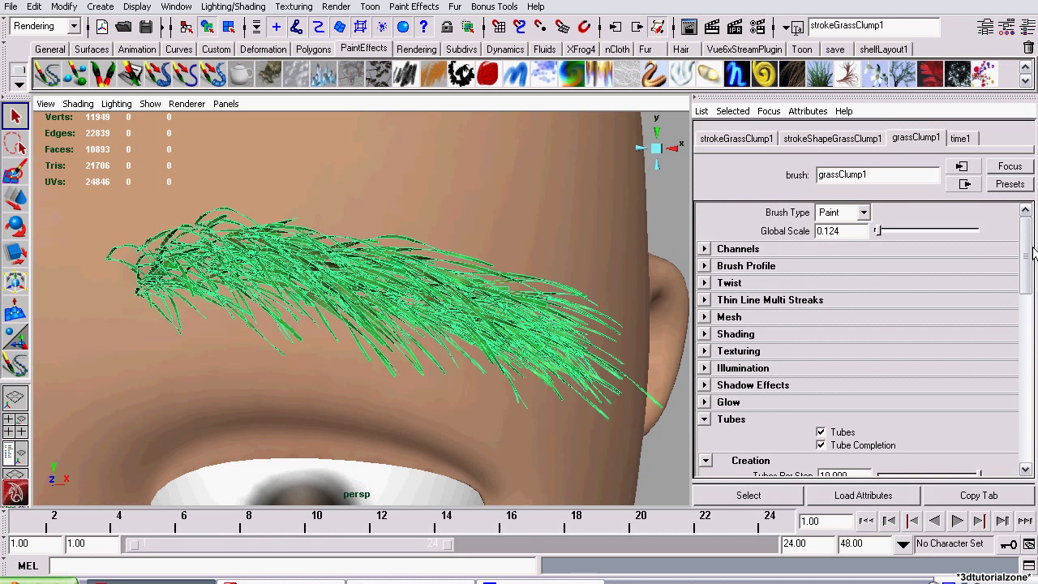
left_click(706, 266)
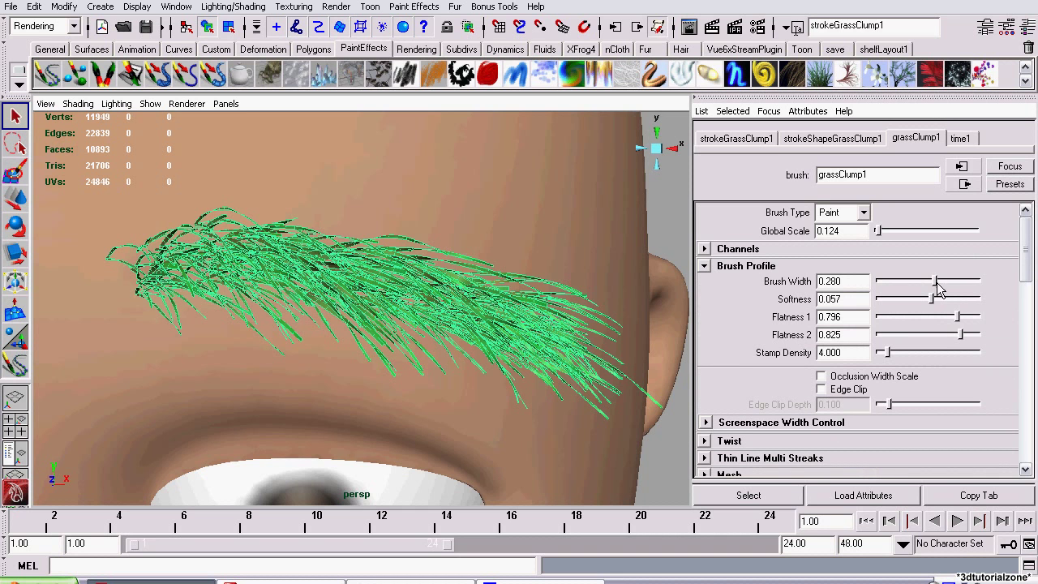
mouse_move(937, 286)
left_mouse_down()
mouse_move(897, 284)
mouse_move(908, 284)
left_mouse_up()
mouse_move(278, 203)
left_mouse_down("alt")
mouse_move(350, 232)
mouse_move(278, 217)
left_mouse_up("alt")
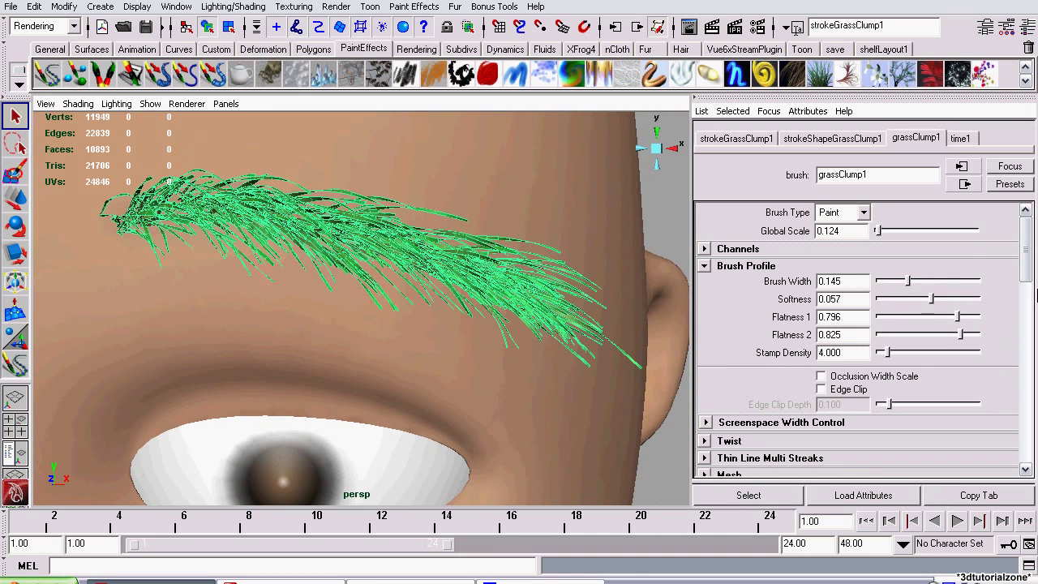
Set the number of Segments in the brush's tube creation settings to 4
left_click_drag(1023, 261, 991, 335)
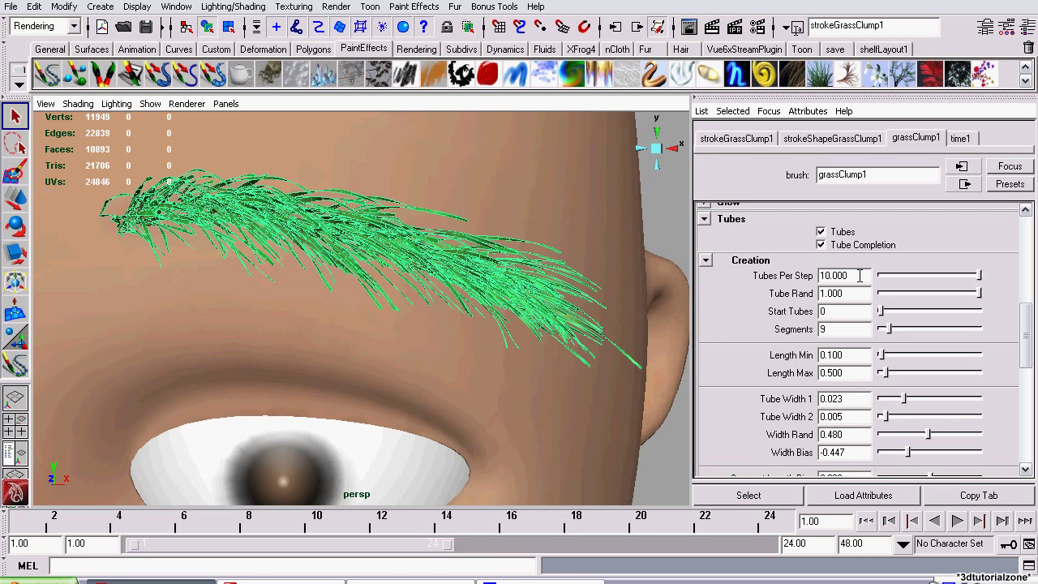
left_click_drag(860, 276, 801, 275)
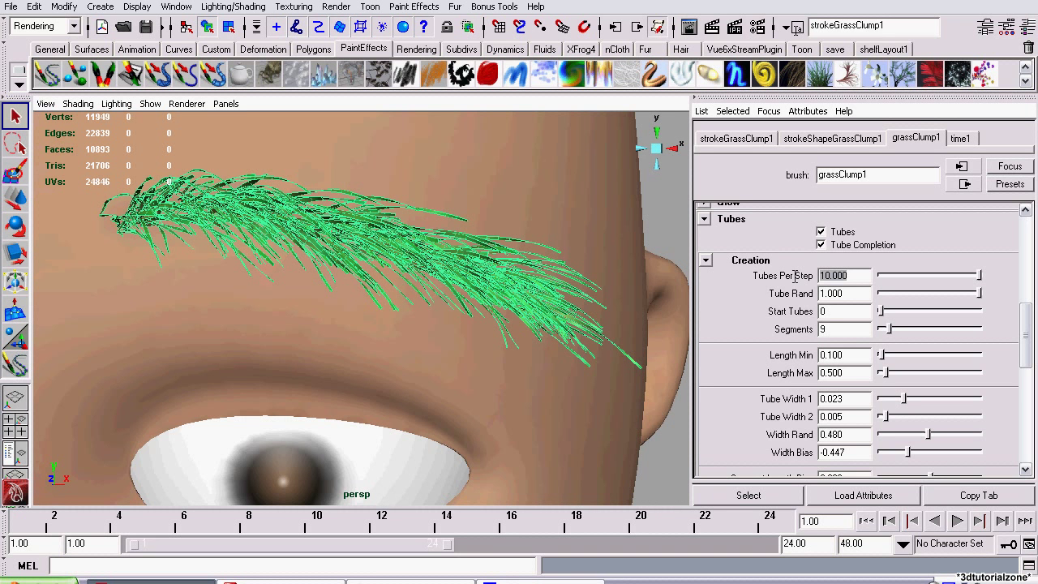
left_click(842, 296)
left_click_drag(1024, 332, 1023, 342)
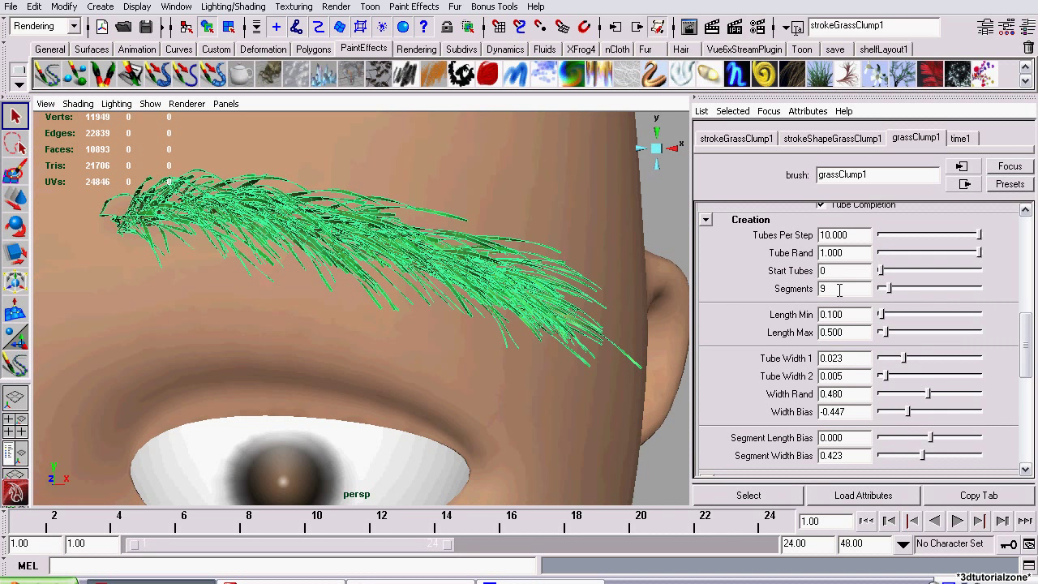
left_click_drag(837, 290, 770, 285)
type("4")
key("Return")
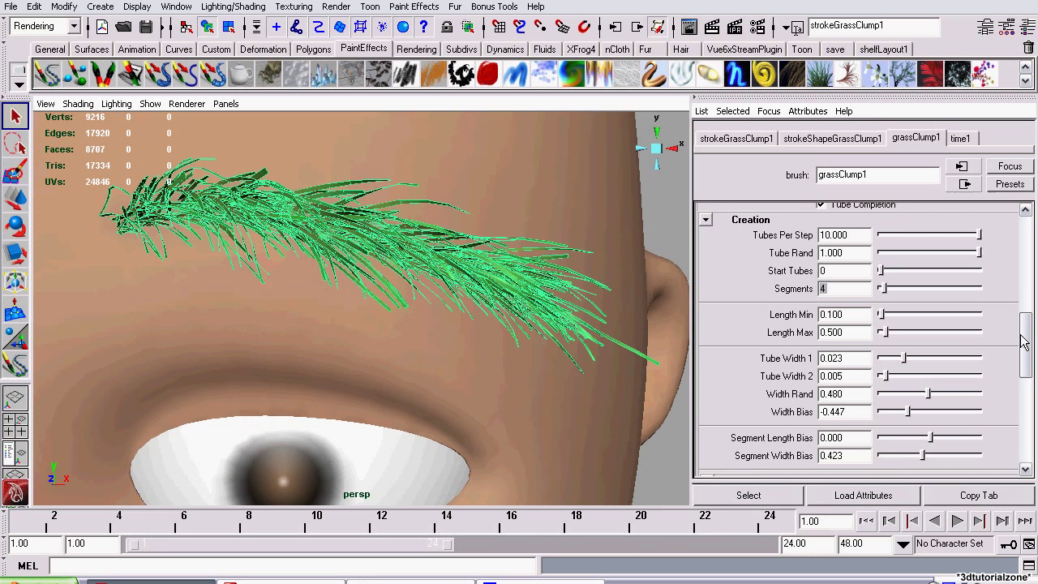
Shorten the eyebrow hairs by setting Length Min to 0.010 and Length Max to 0.100
left_click_drag(1023, 347, 1025, 352)
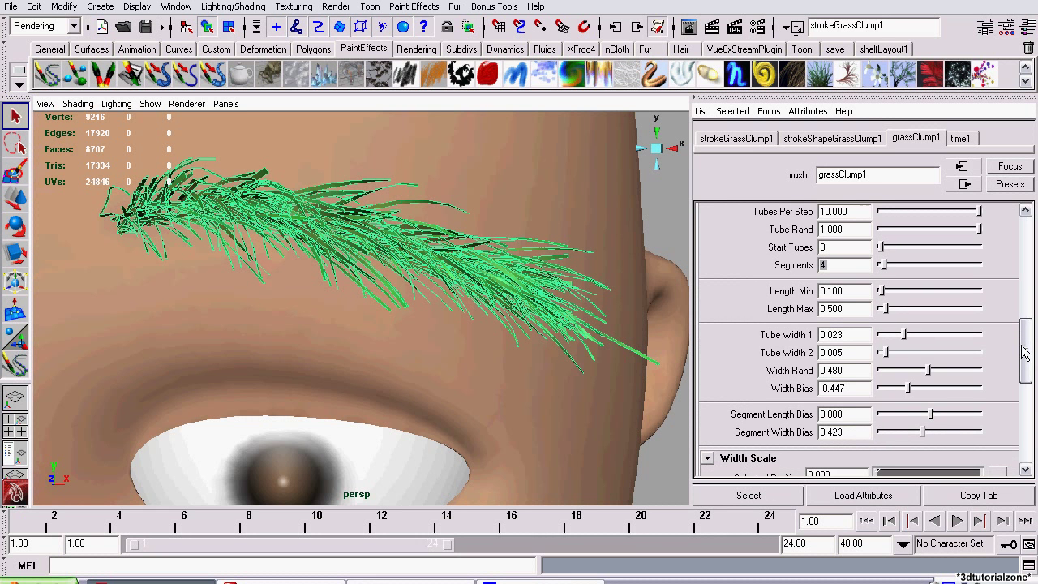
left_click(855, 291)
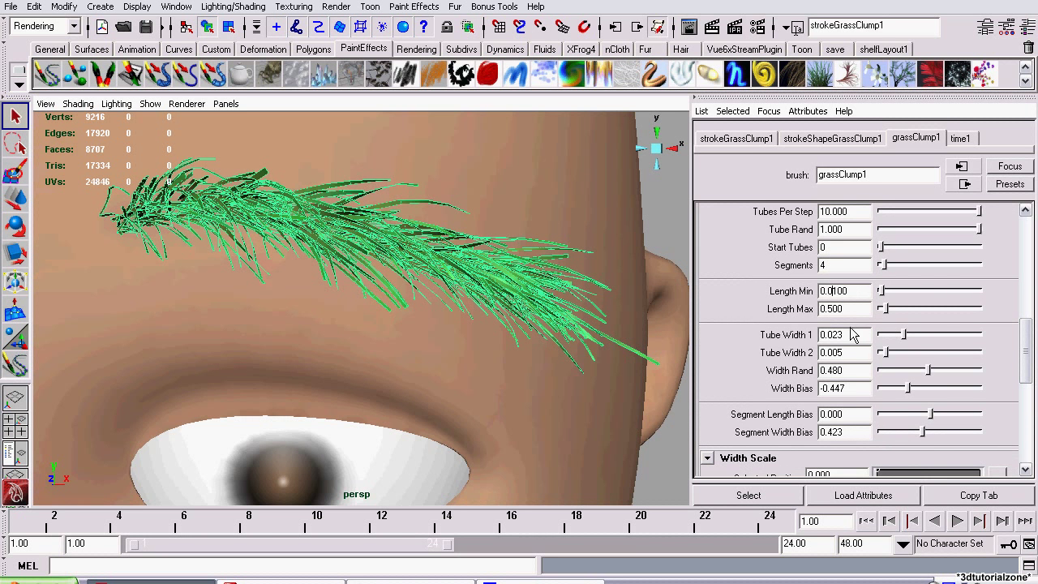
key("Return")
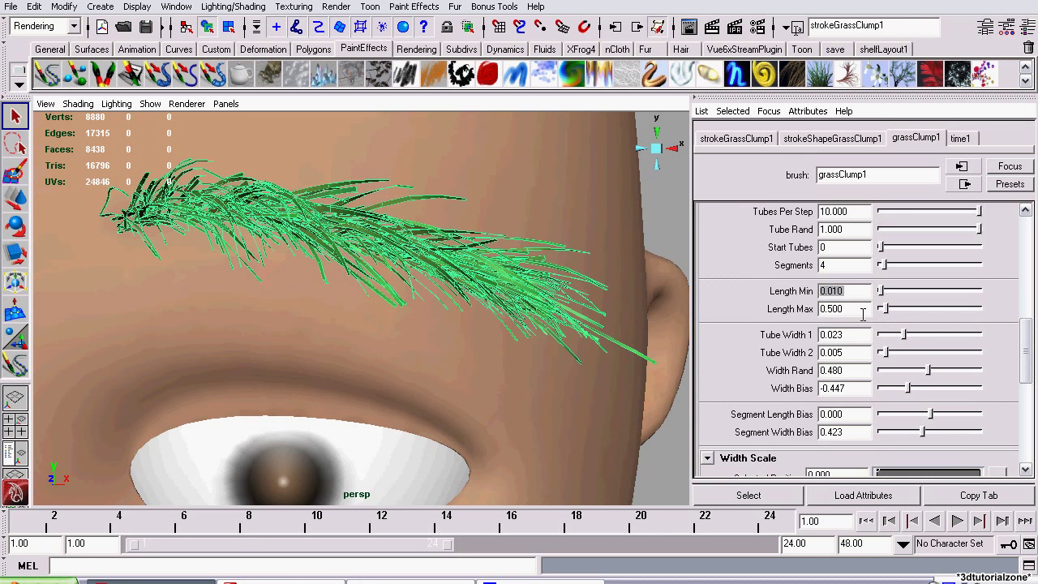
left_click(829, 310)
type("1")
key("Return")
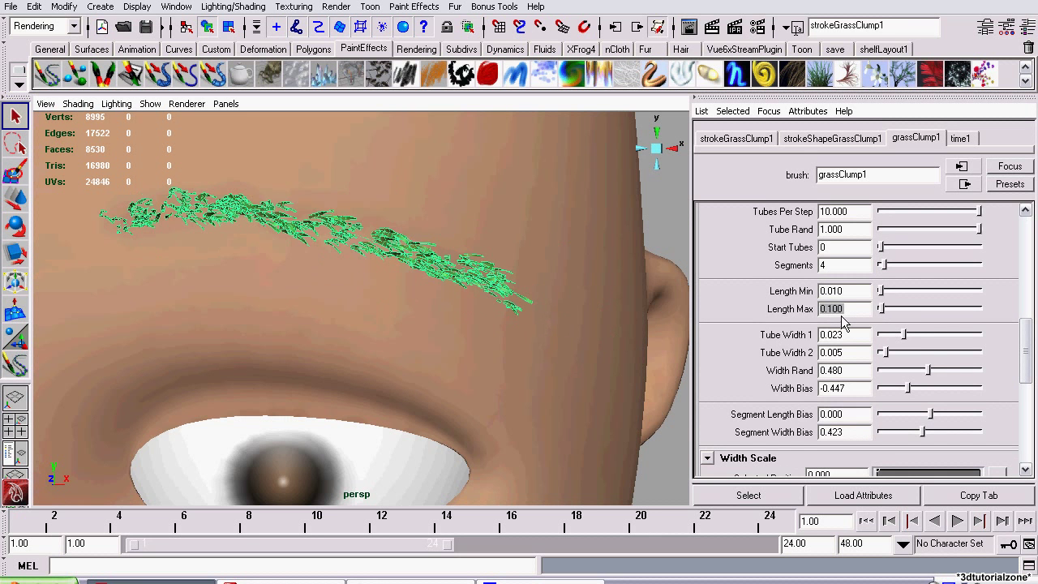
Thin the base of the eyebrow hairs by setting Tube Width 1 to 0.010
scroll(478, 247, "up", 4)
left_click_drag(468, 253, 490, 258, "alt")
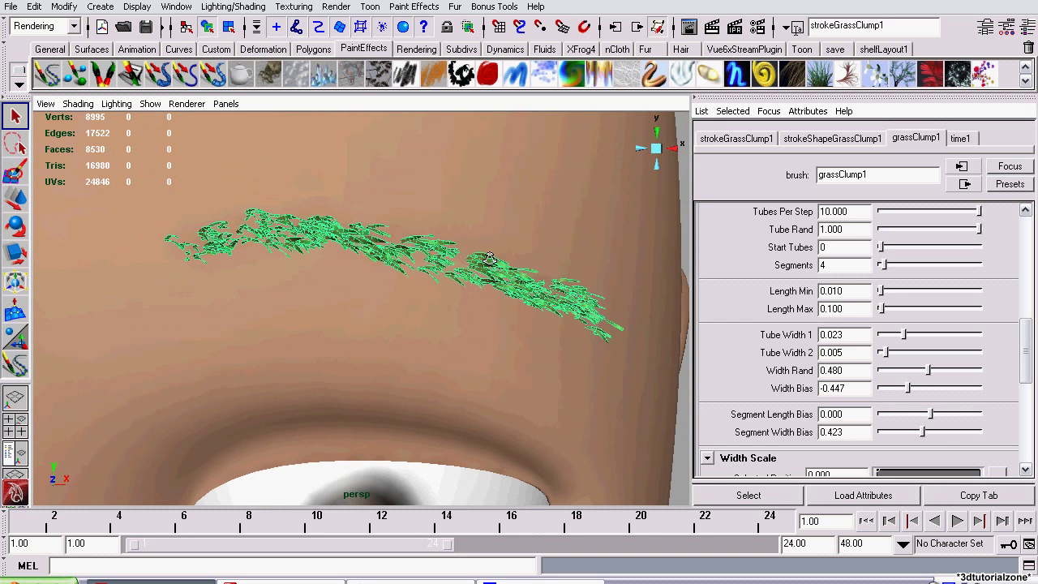
left_click_drag(1029, 350, 1025, 362)
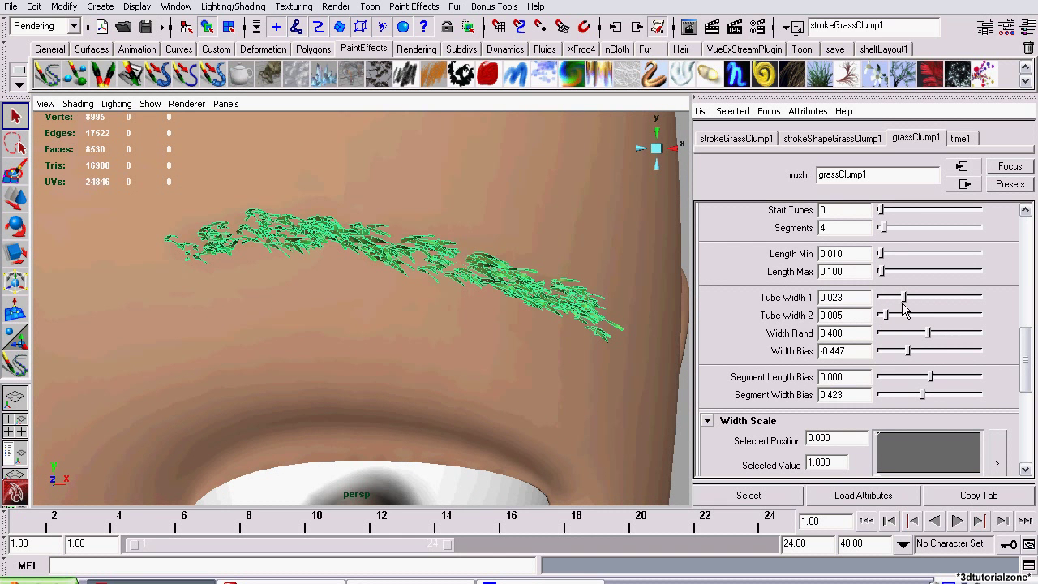
mouse_move(904, 298)
left_mouse_down()
mouse_move(875, 301)
mouse_move(938, 301)
mouse_move(892, 302)
left_mouse_up()
right_click_drag(480, 239, 475, 236, "alt")
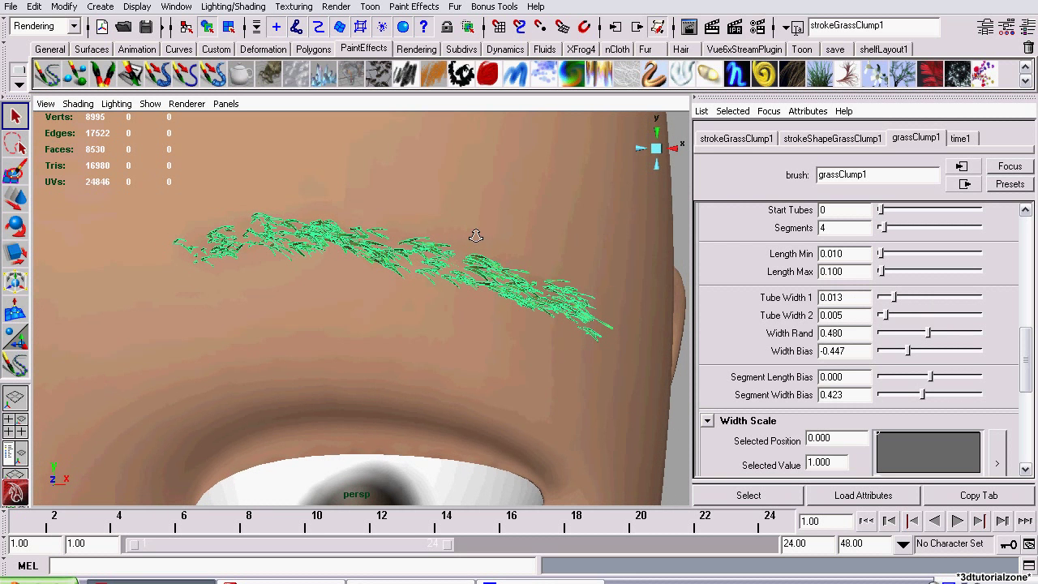
left_click(858, 297)
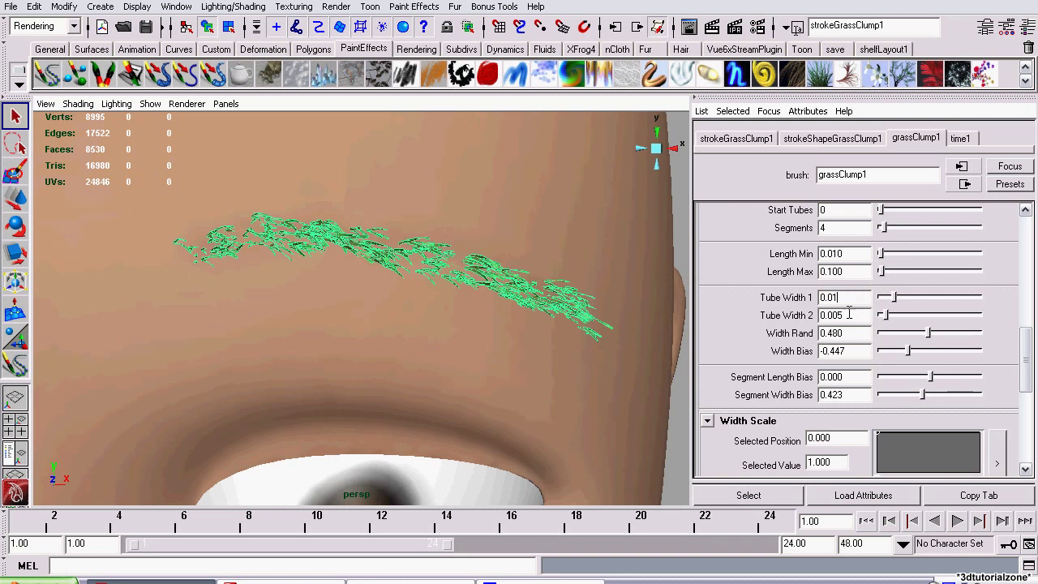
left_click(849, 313)
right_click_drag(532, 256, 536, 257, "alt")
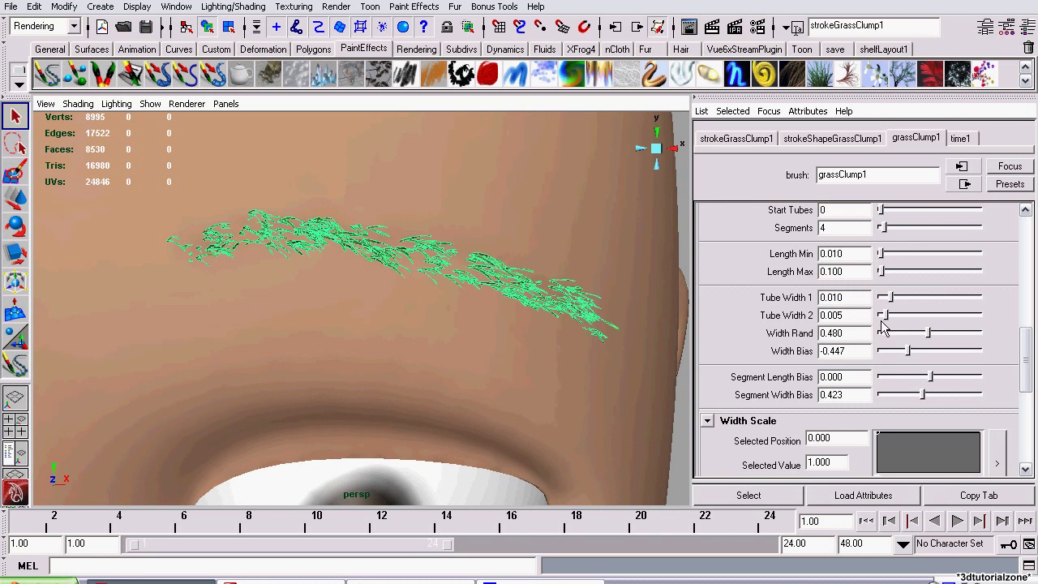
Taper the tips of the eyebrow hairs by setting Tube Width 2 to 0.001
left_click(852, 320)
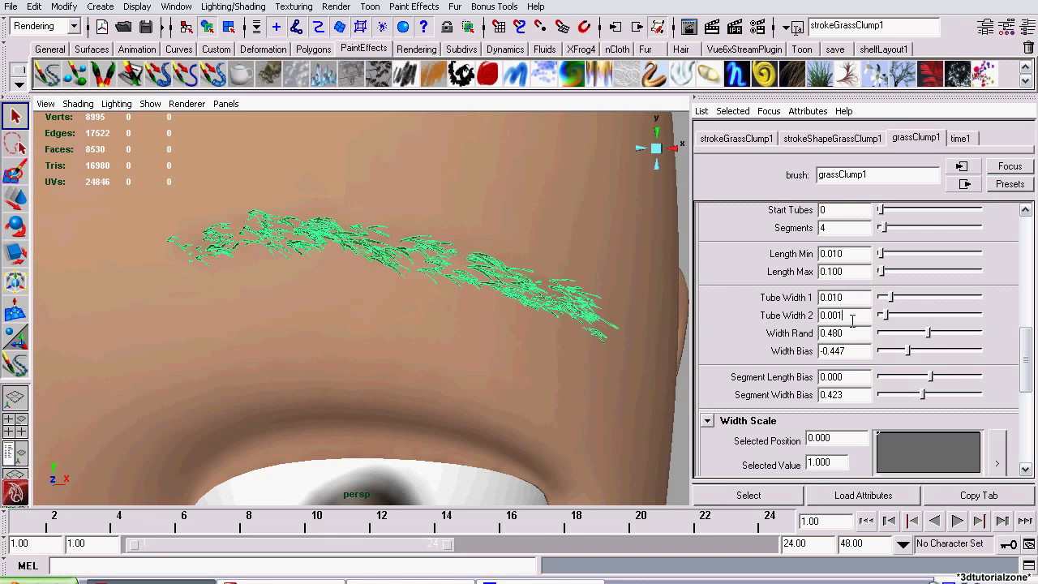
key("Return")
mouse_move(401, 237)
right_mouse_down("alt")
mouse_move(457, 246)
mouse_move(444, 241)
right_mouse_up("alt")
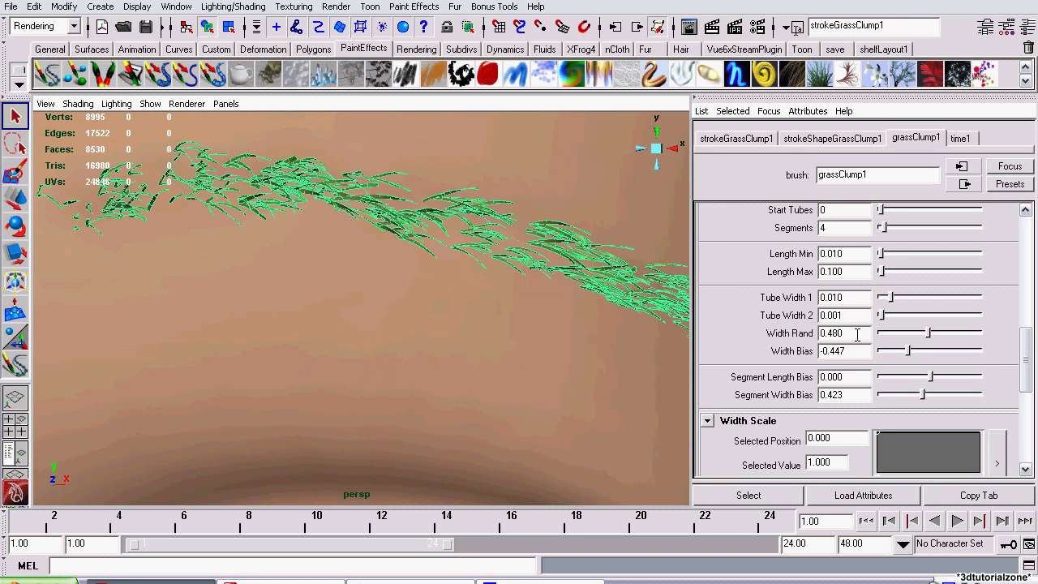
Set the eyebrow tubes' Width Rand to 0 and raise their Width Bias to -0.355
left_click_drag(853, 336, 803, 336)
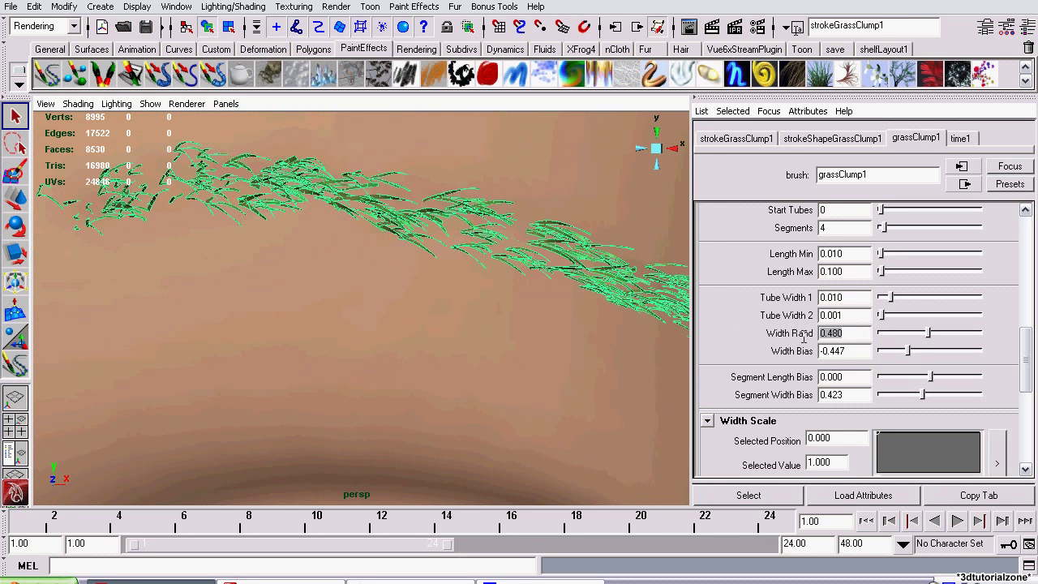
type("0")
key("Return")
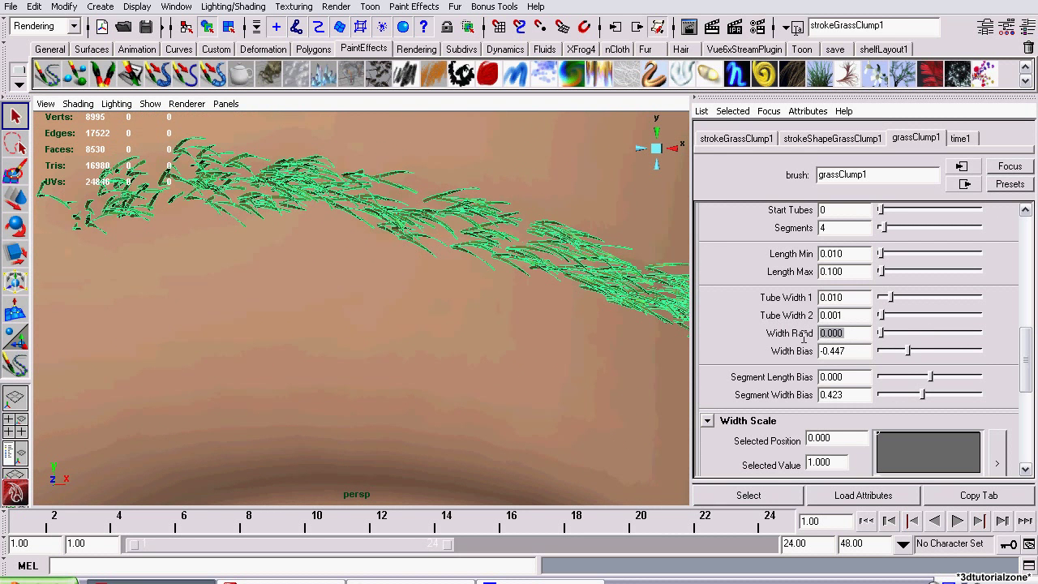
mouse_move(649, 315)
right_mouse_down("alt")
mouse_move(572, 314)
mouse_move(642, 318)
right_mouse_up("alt")
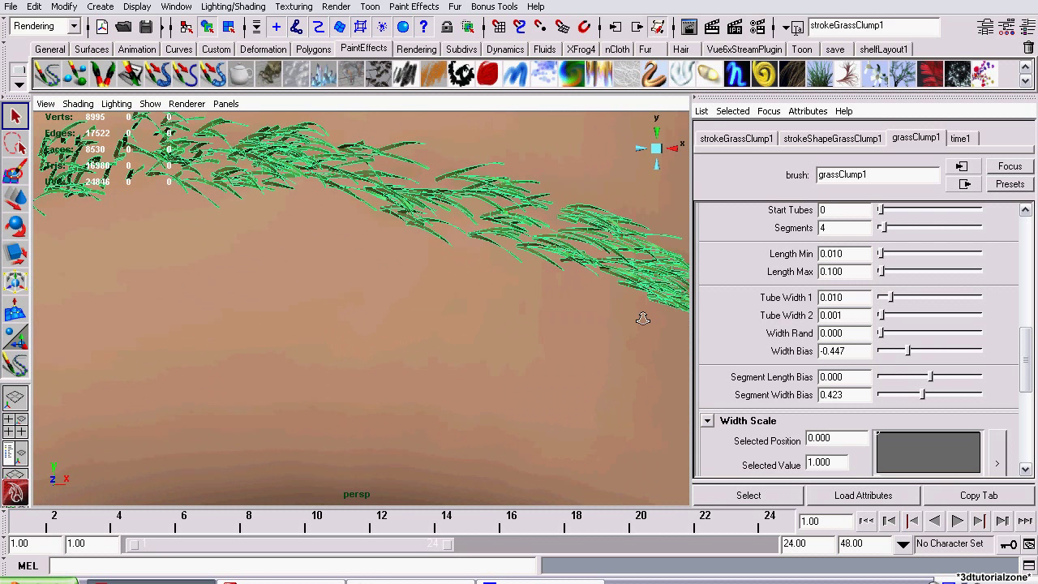
left_click_drag(907, 350, 912, 350)
left_click(855, 354)
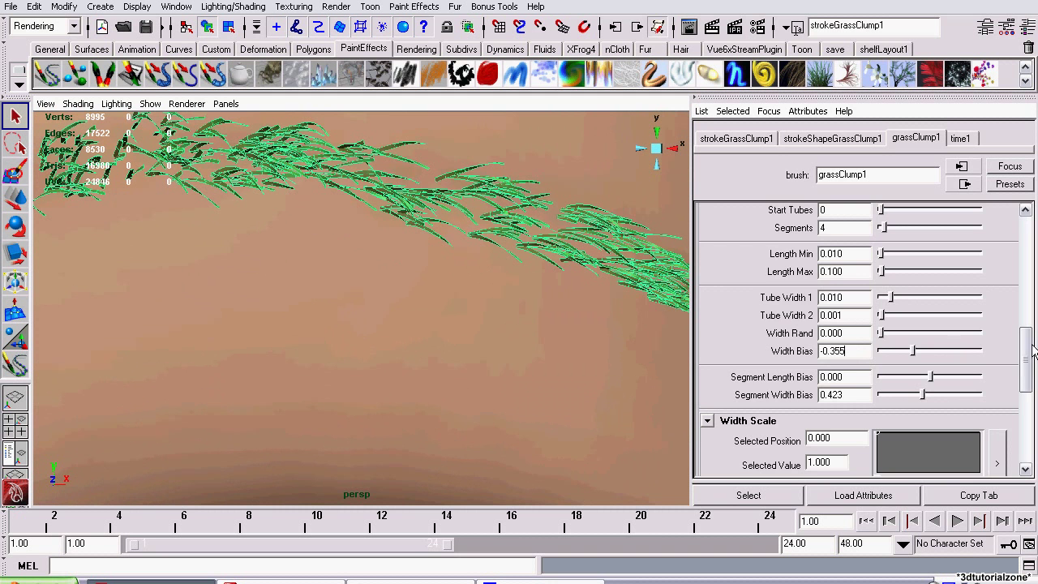
Flatten the eyebrow hairs against the skin by lowering Elevation Min to 0.174 and Elevation Max to 0.141
left_click_drag(1023, 351, 1022, 393)
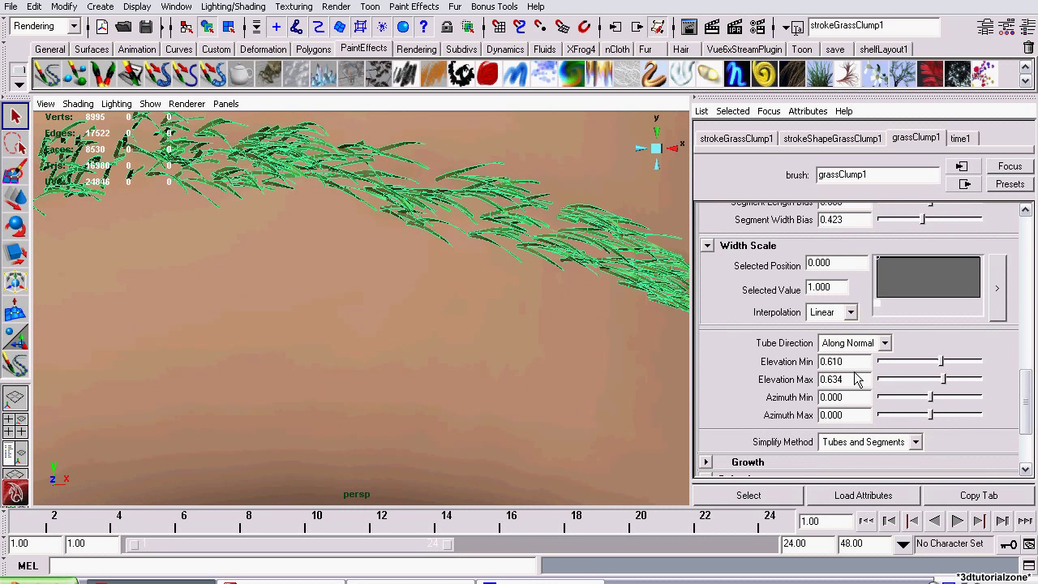
mouse_move(428, 202)
left_mouse_down("alt")
mouse_move(378, 225)
mouse_move(314, 219)
mouse_move(308, 235)
mouse_move(255, 258)
mouse_move(341, 266)
mouse_move(431, 257)
mouse_move(401, 245)
left_mouse_up("alt")
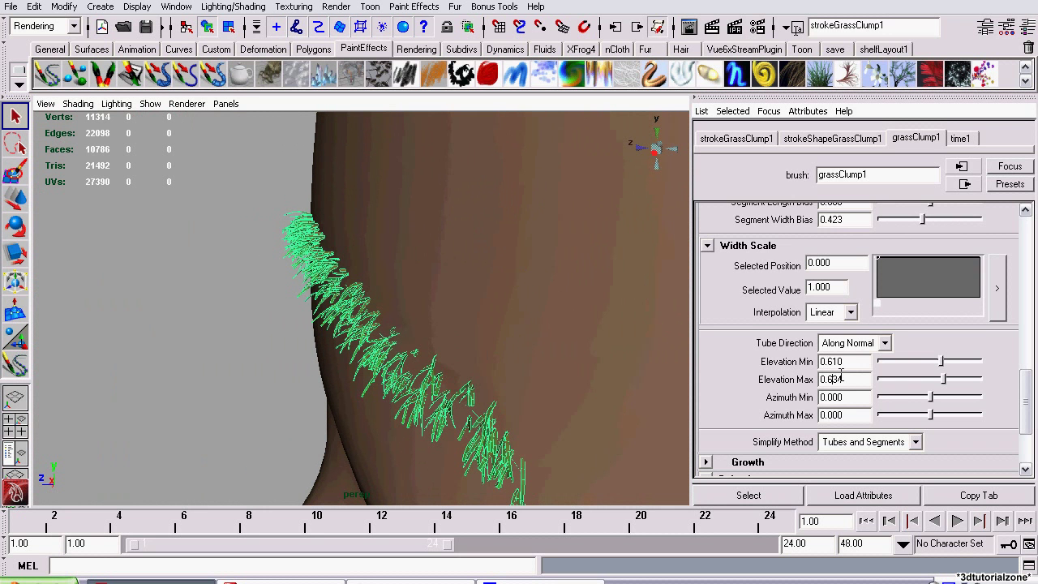
mouse_move(924, 366)
left_mouse_down()
mouse_move(882, 363)
mouse_move(925, 380)
mouse_move(891, 385)
mouse_move(898, 363)
left_mouse_up()
mouse_move(248, 268)
left_mouse_down("alt")
mouse_move(514, 440)
mouse_move(625, 355)
mouse_move(641, 252)
mouse_move(494, 250)
mouse_move(371, 319)
mouse_move(442, 325)
left_mouse_up("alt")
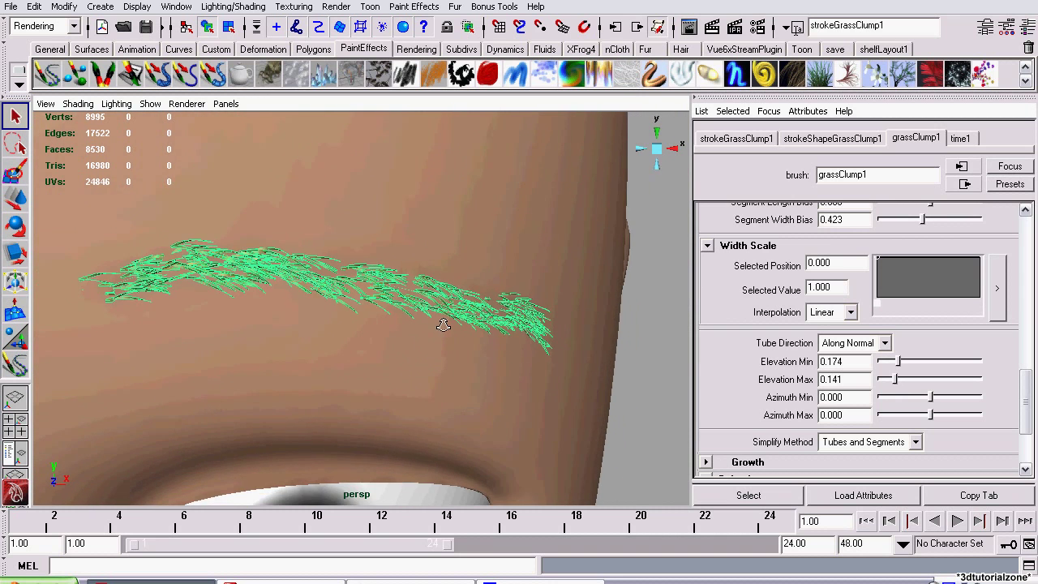
Set the eyebrow brush's Tubes Per Step to 20 in the tube creation settings
mouse_move(365, 300)
left_mouse_down("alt")
mouse_move(411, 294)
mouse_move(454, 327)
left_mouse_up("alt")
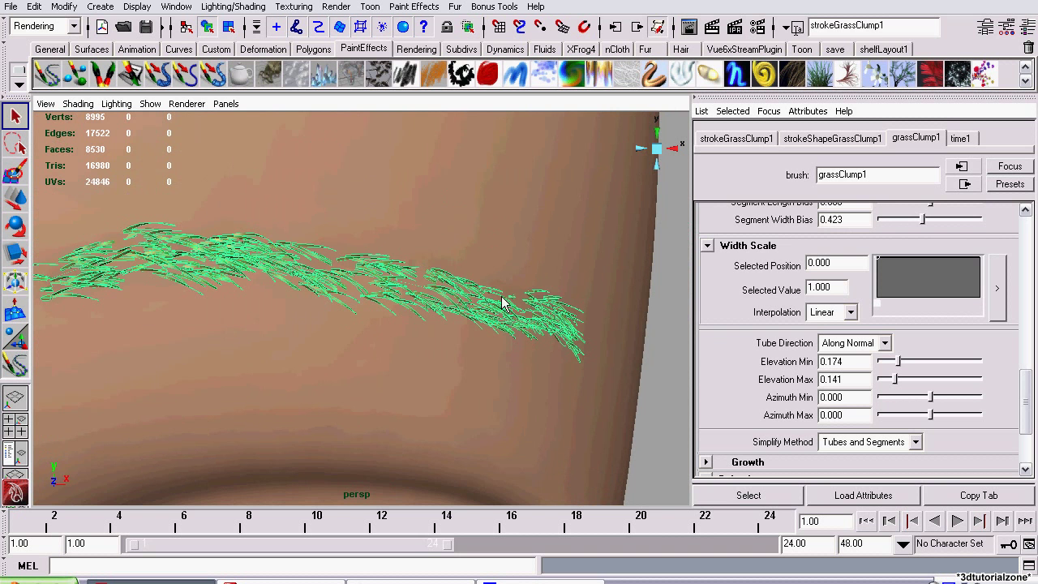
left_click_drag(506, 303, 503, 305, "alt")
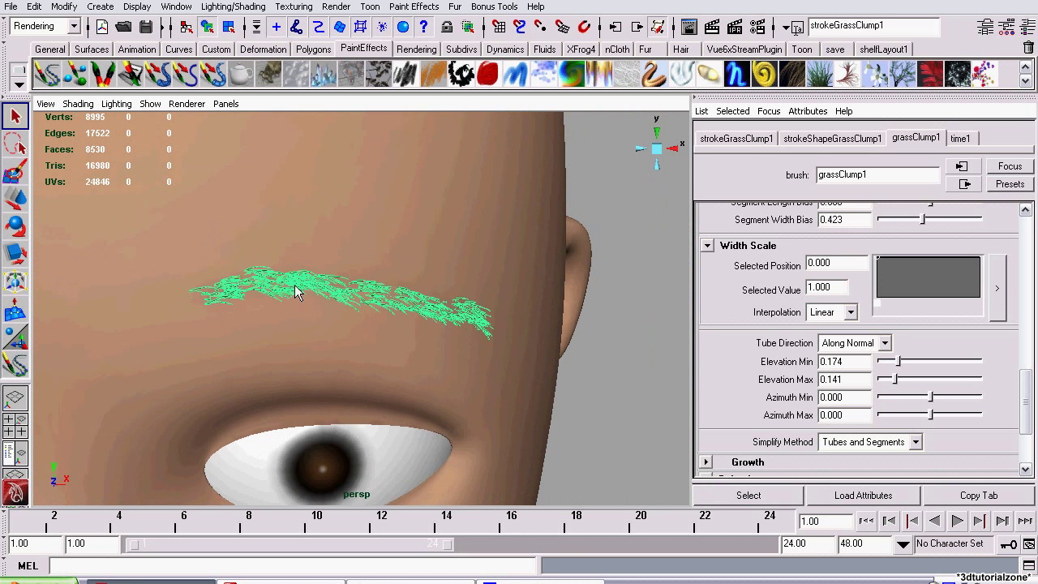
left_click_drag(438, 323, 337, 280, "alt")
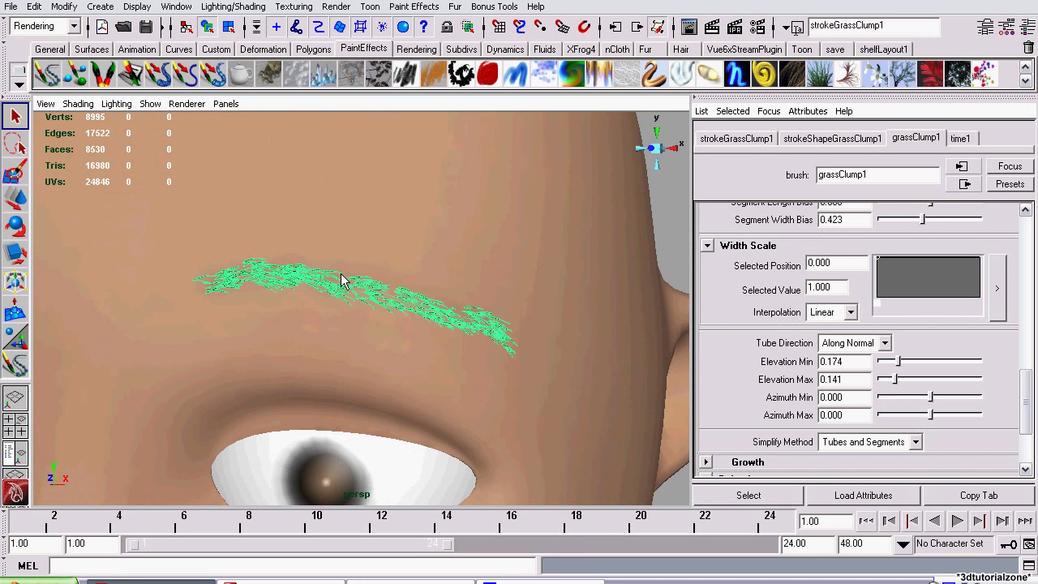
left_click_drag(358, 245, 380, 278, "alt")
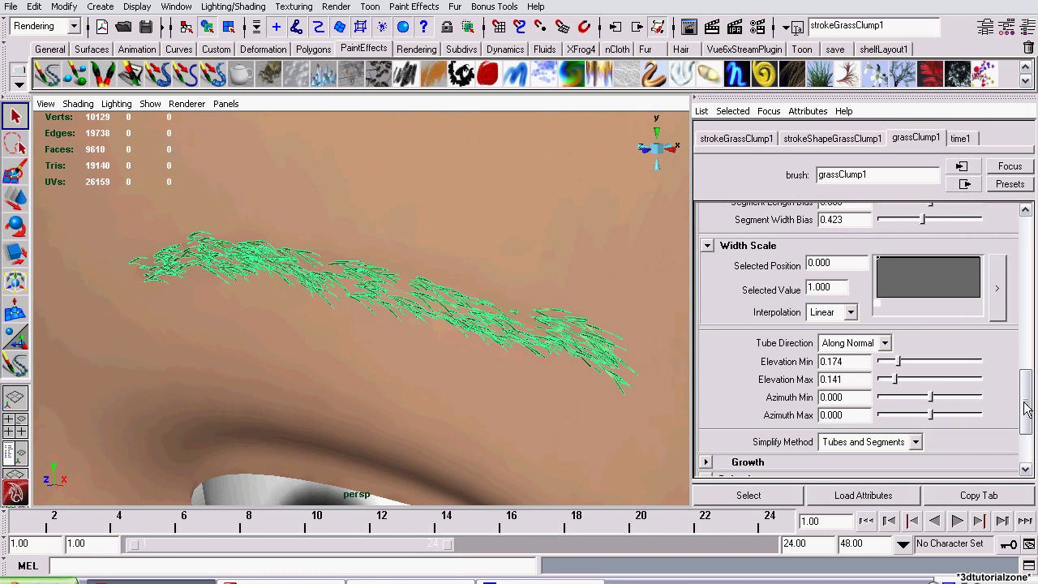
left_click_drag(1016, 411, 1016, 321)
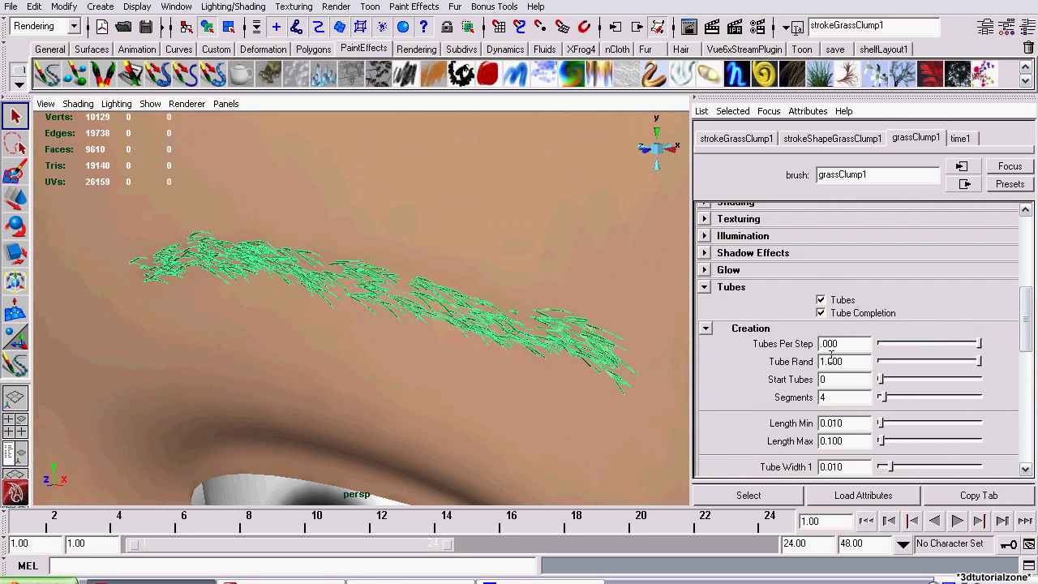
key("Return")
mouse_move(367, 303)
right_mouse_down("alt")
mouse_move(382, 310)
mouse_move(361, 299)
right_mouse_up("alt")
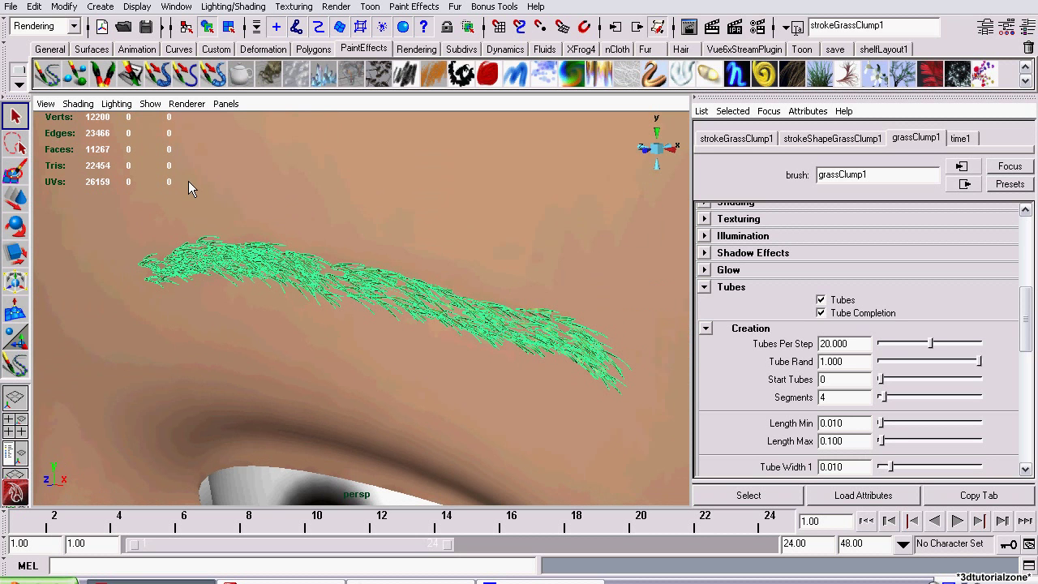
Convert the eyebrow's Paint Effects stroke to polygons with quad output and hidden strokes
left_click_drag(221, 191, 403, 259, "alt")
left_click(79, 12)
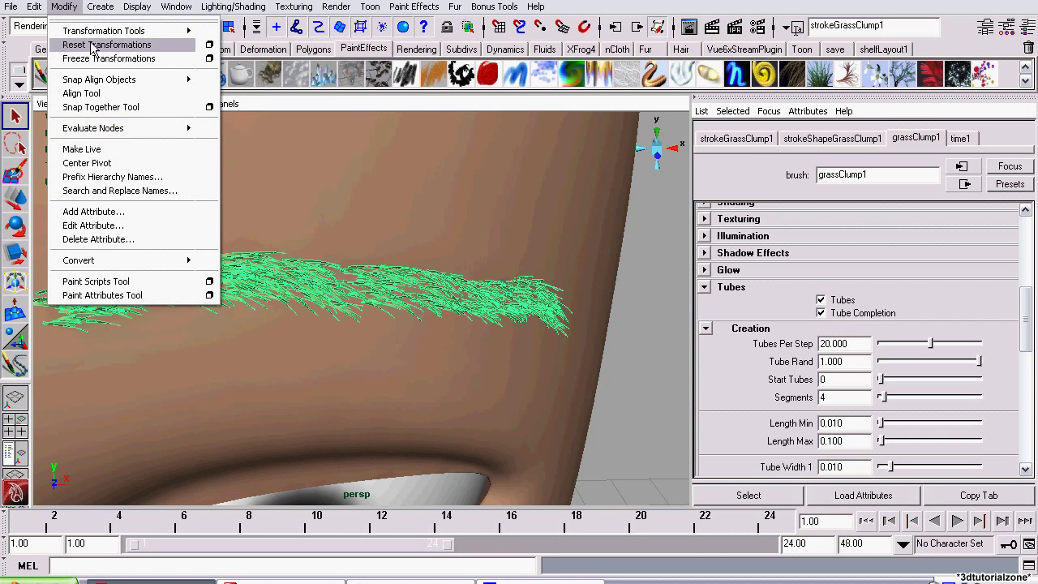
mouse_move(141, 259)
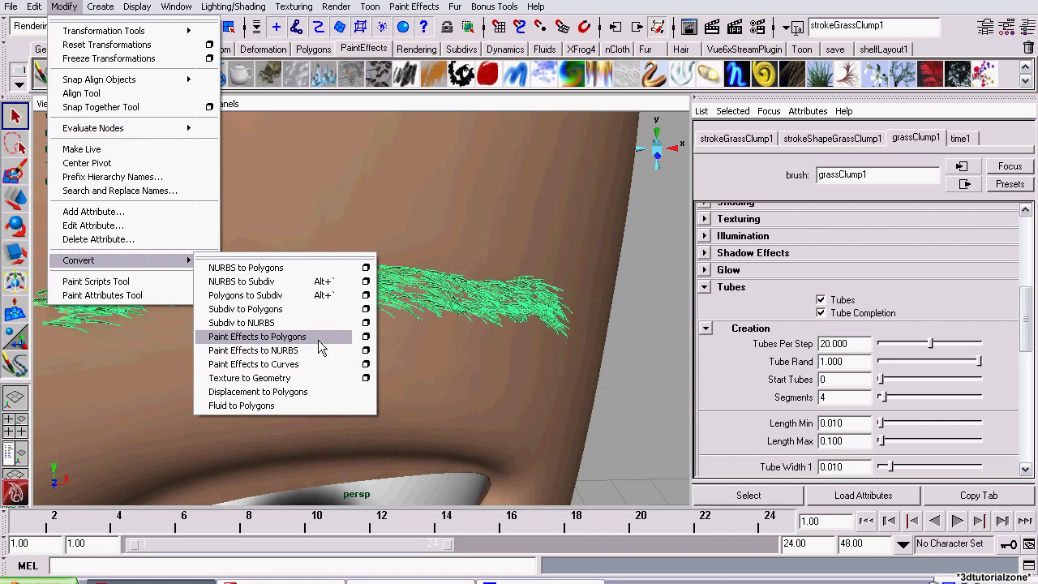
left_click(366, 337)
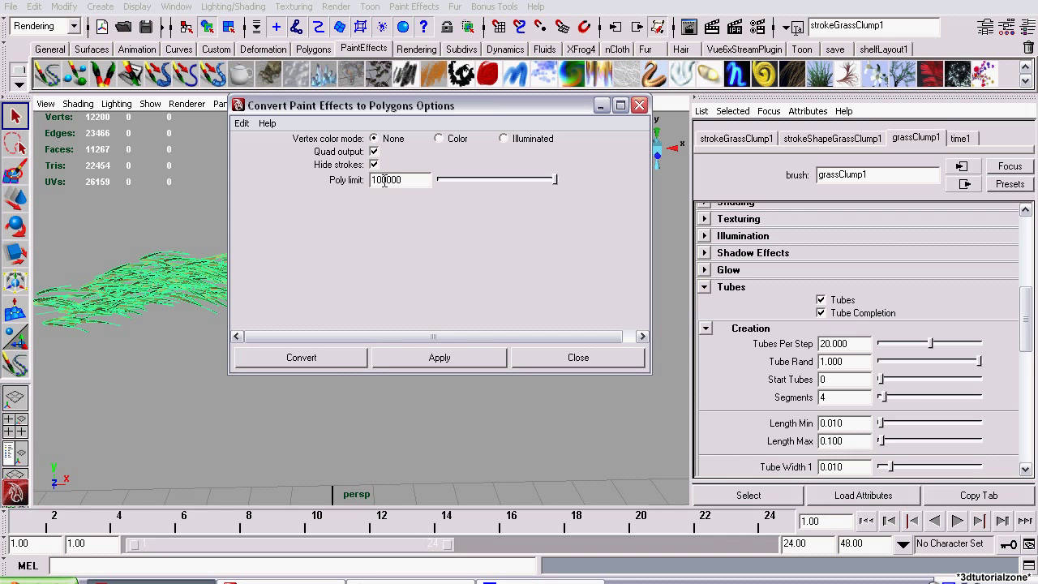
left_click_drag(384, 180, 370, 182)
left_click(336, 361)
Delete all construction history in the scene to detach the eyebrow mesh from its stroke
right_click_drag(392, 301, 359, 303, "alt")
left_click_drag(360, 304, 199, 260, "alt")
mouse_move(325, 290)
right_mouse_down("alt")
mouse_move(379, 293)
mouse_move(325, 296)
mouse_move(311, 283)
right_mouse_up("alt")
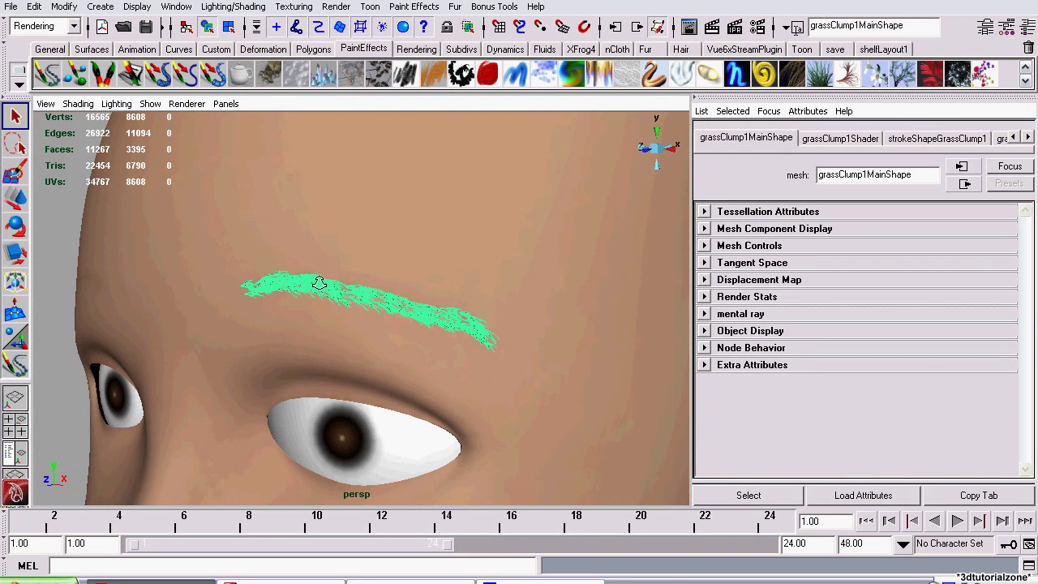
left_click_drag(318, 282, 343, 281, "alt")
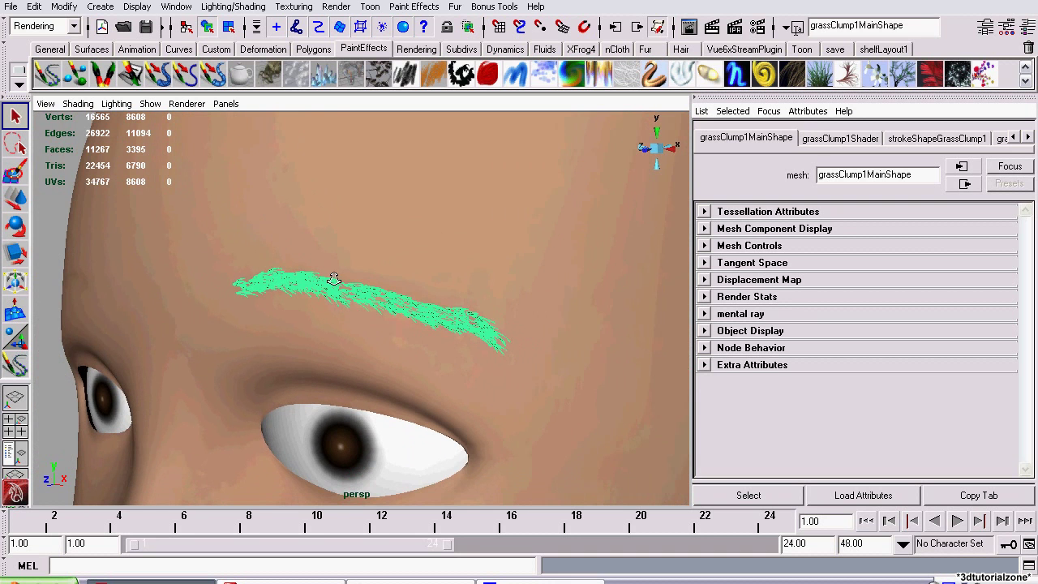
right_click_drag(249, 254, 259, 275, "alt")
left_click_drag(260, 275, 357, 310, "alt")
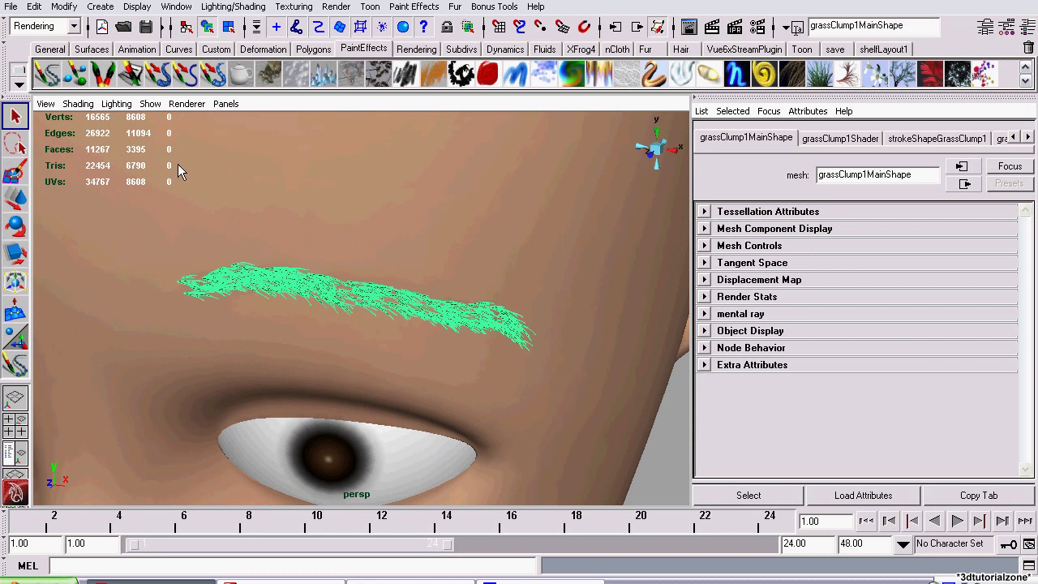
left_click(34, 6)
mouse_move(182, 190)
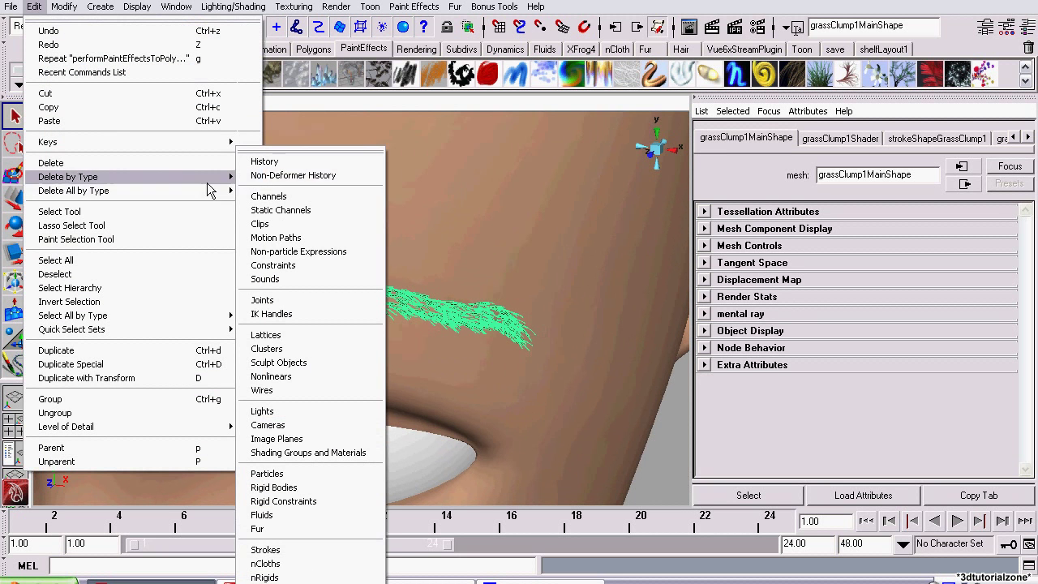
left_click(282, 162)
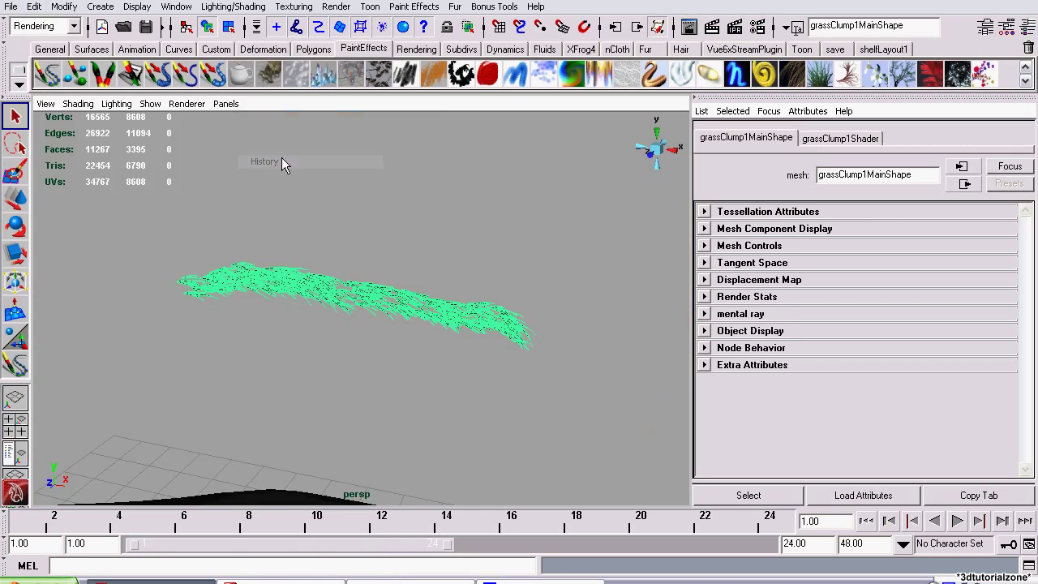
Assign a new Lambert material to the polygon eyebrow mesh
right_click_drag(281, 243, 299, 284, "alt")
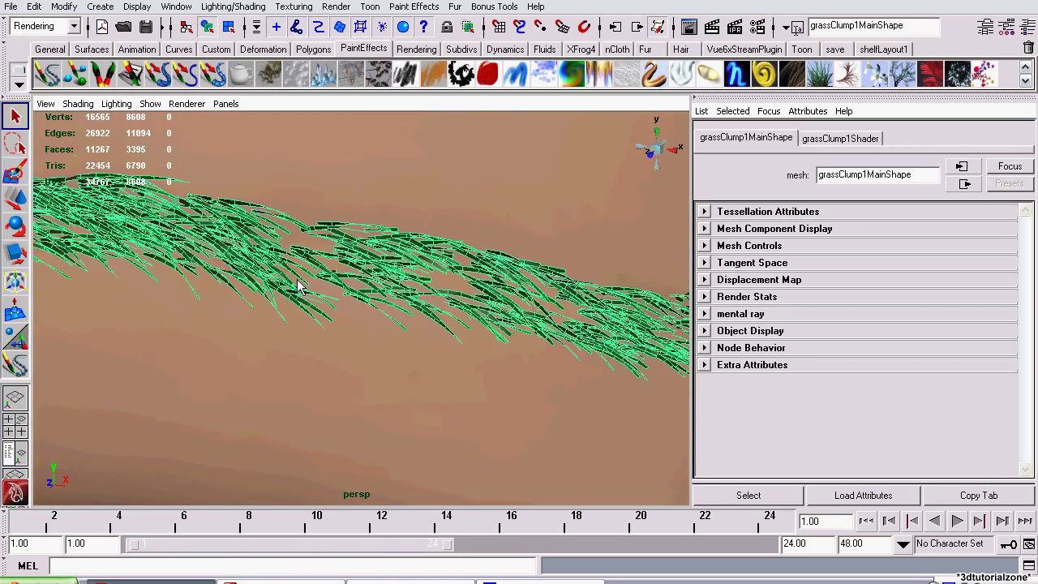
left_click_drag(298, 284, 161, 350, "alt")
left_click_drag(375, 290, 273, 278, "alt")
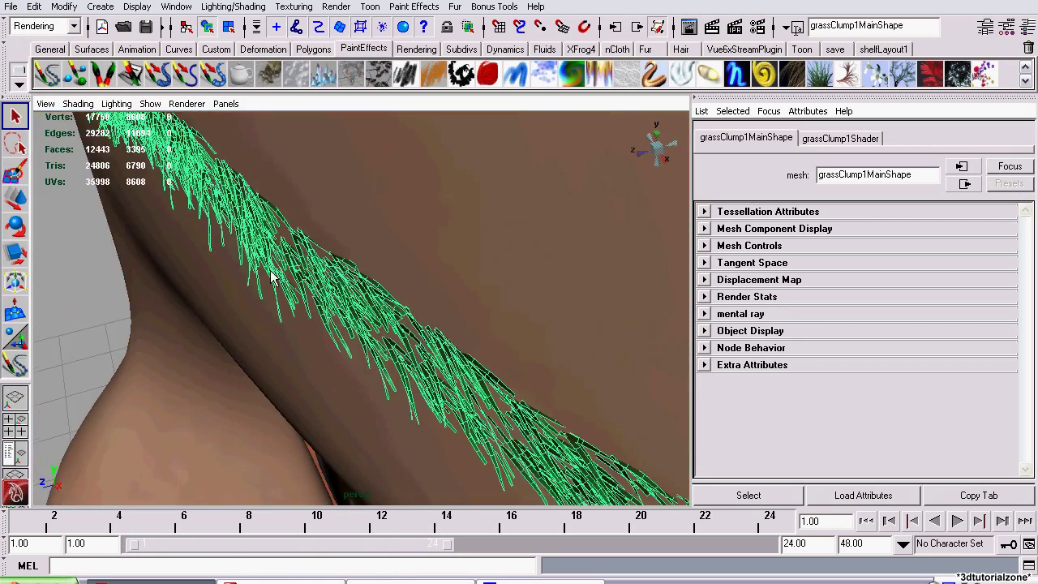
left_click(416, 48)
left_click_drag(389, 236, 364, 240, "alt")
right_click_drag(416, 256, 374, 261, "alt")
left_click_drag(367, 267, 327, 286, "alt")
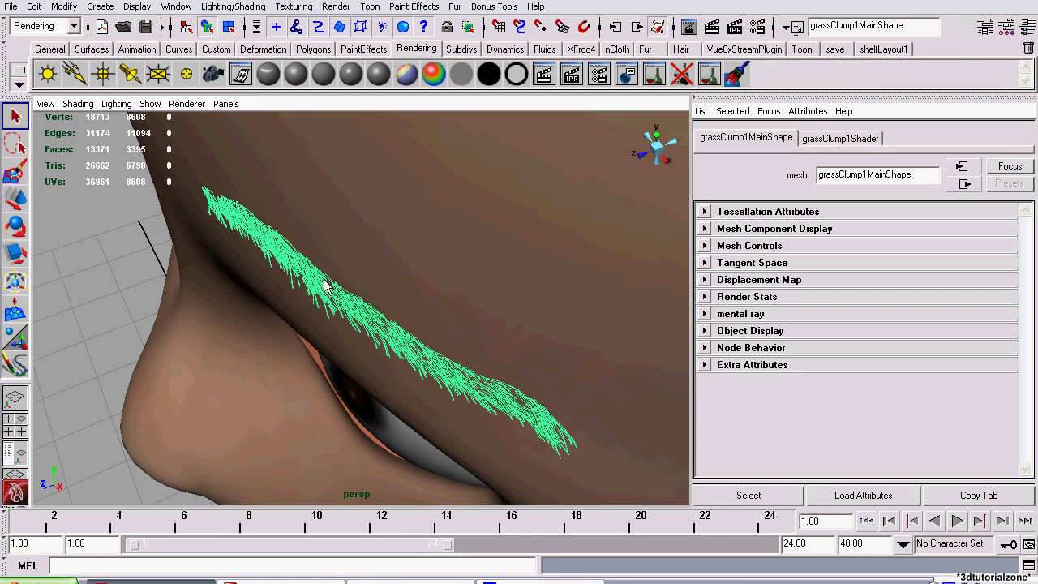
right_click_drag(326, 286, 393, 287, "alt")
left_click_drag(392, 287, 346, 282, "alt")
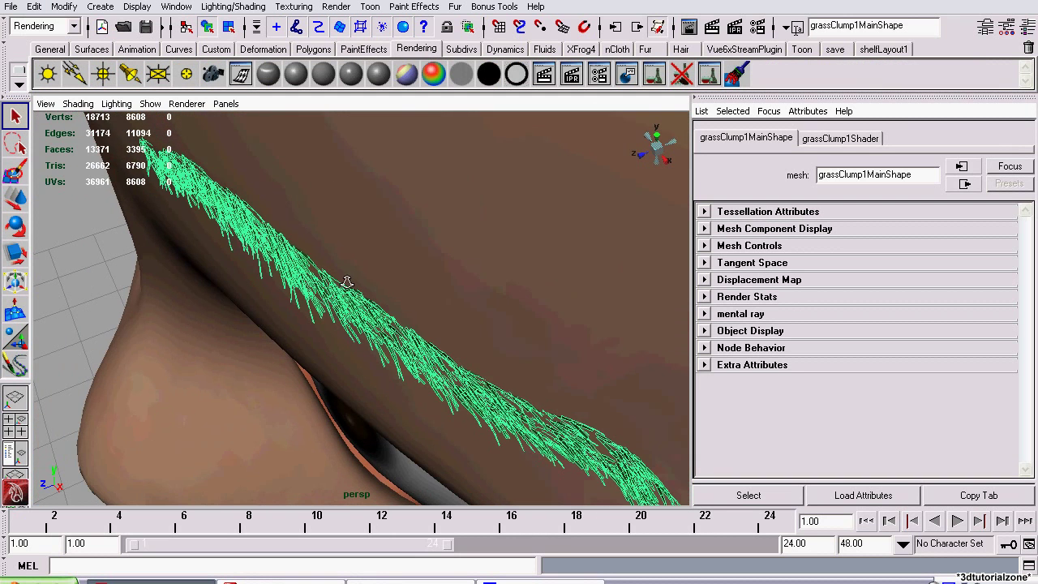
left_click(318, 76)
Change the eyebrow Lambert material's colour to a very dark brown
left_click_drag(419, 248, 417, 224, "alt")
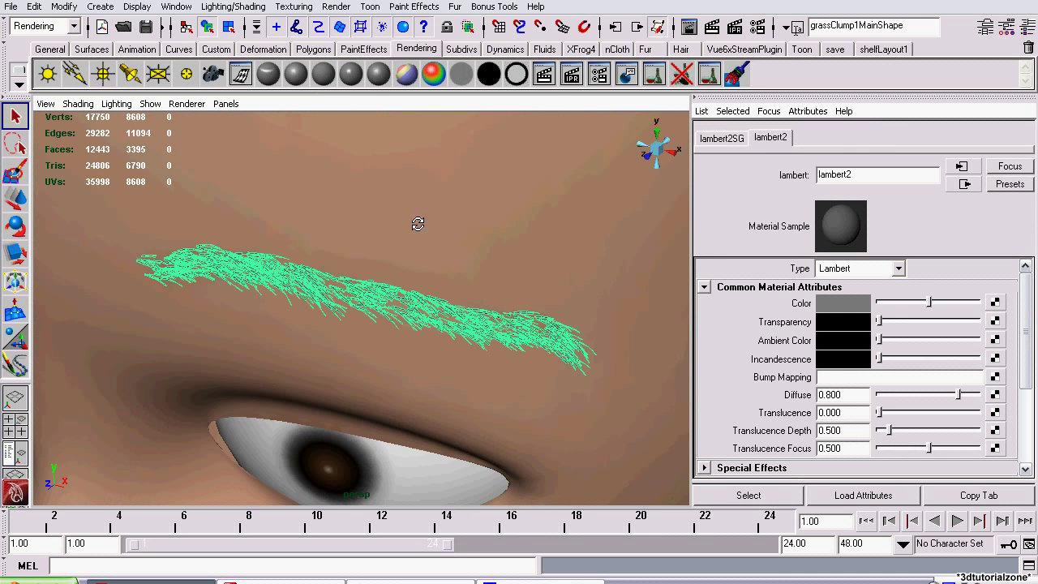
left_click(852, 303)
left_click_drag(466, 275, 474, 229)
left_click_drag(356, 252, 351, 297)
left_click(367, 442)
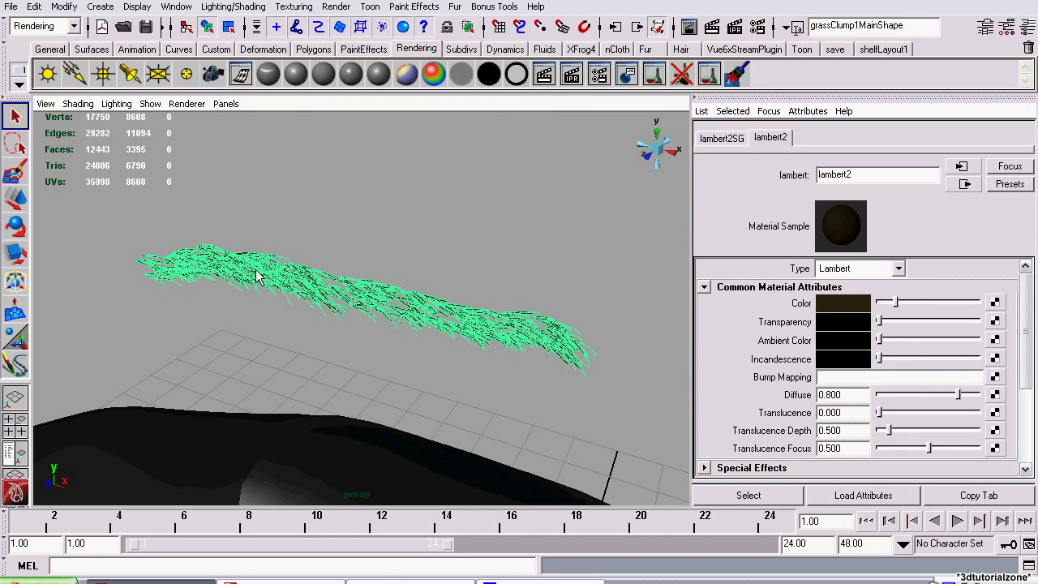
Try a uniform mid-grey Transparency on the eyebrow material and return it to black
right_click_drag(260, 276, 314, 290, "alt")
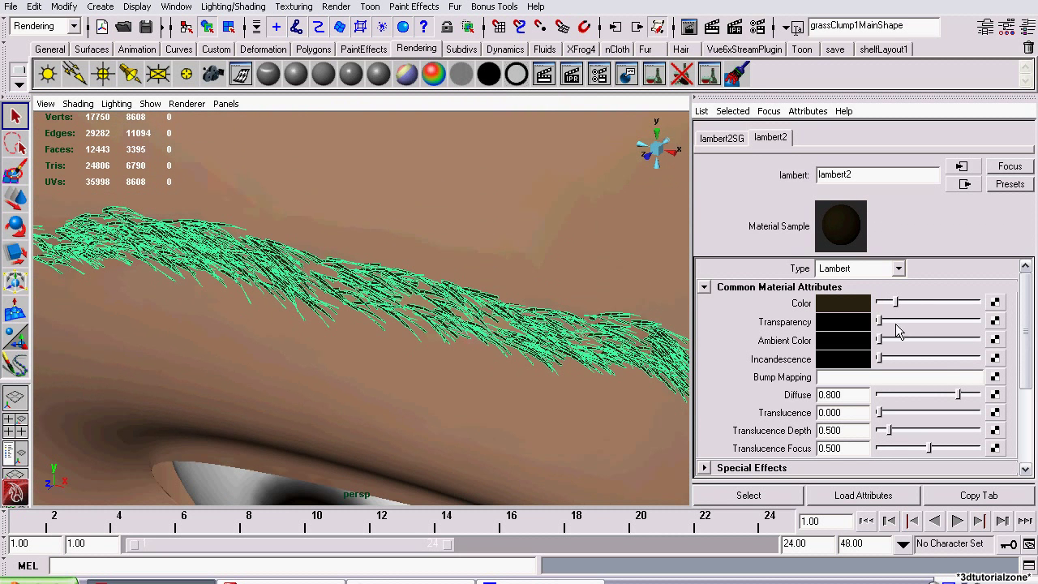
left_click_drag(879, 321, 940, 322)
right_click_drag(337, 255, 413, 257, "alt")
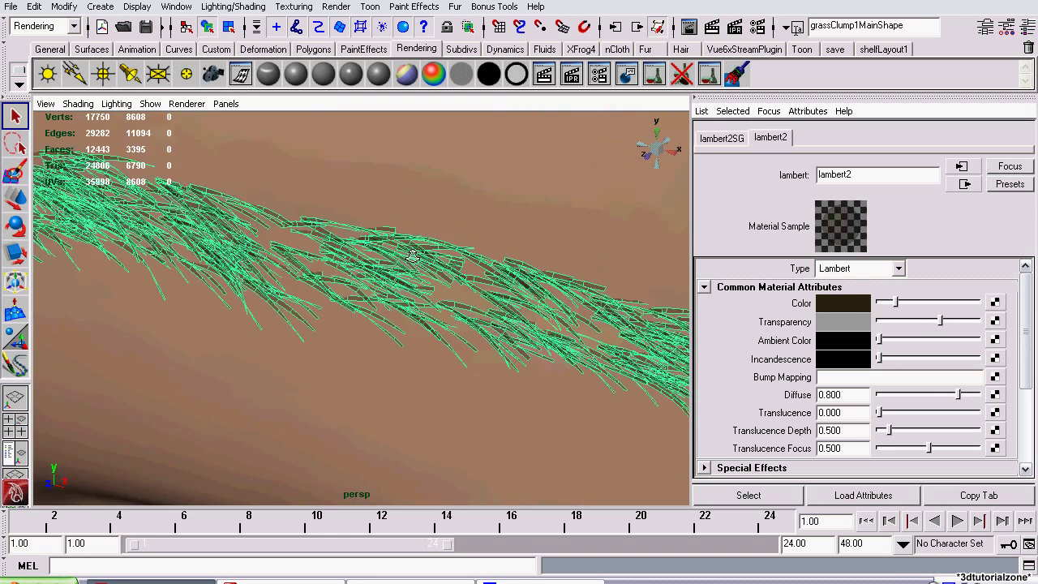
scroll(413, 257, "down", 4)
left_click_drag(919, 324, 856, 332)
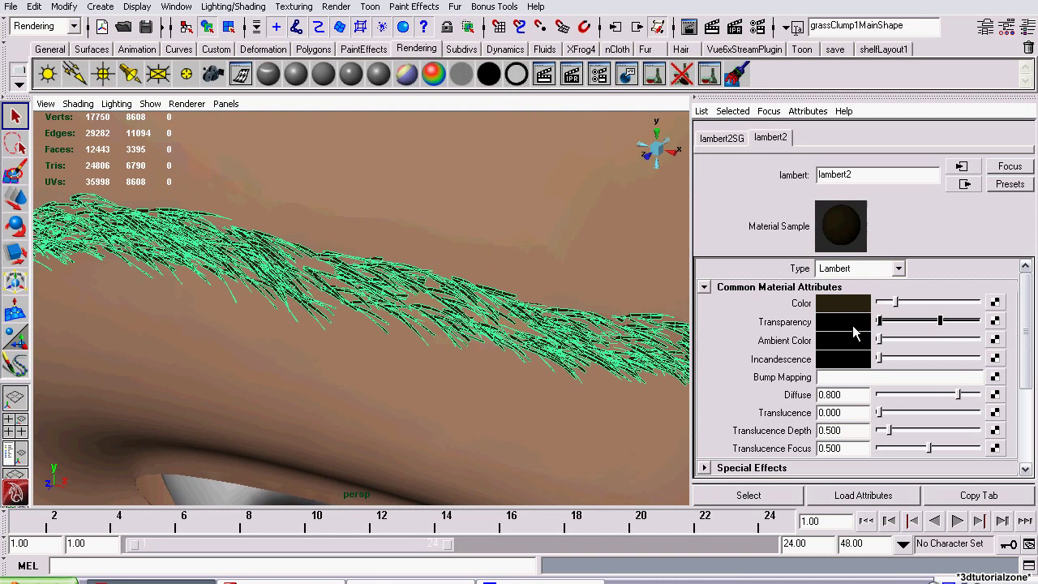
Map a 2D Ramp texture onto the eyebrow material's Transparency
left_click(995, 321)
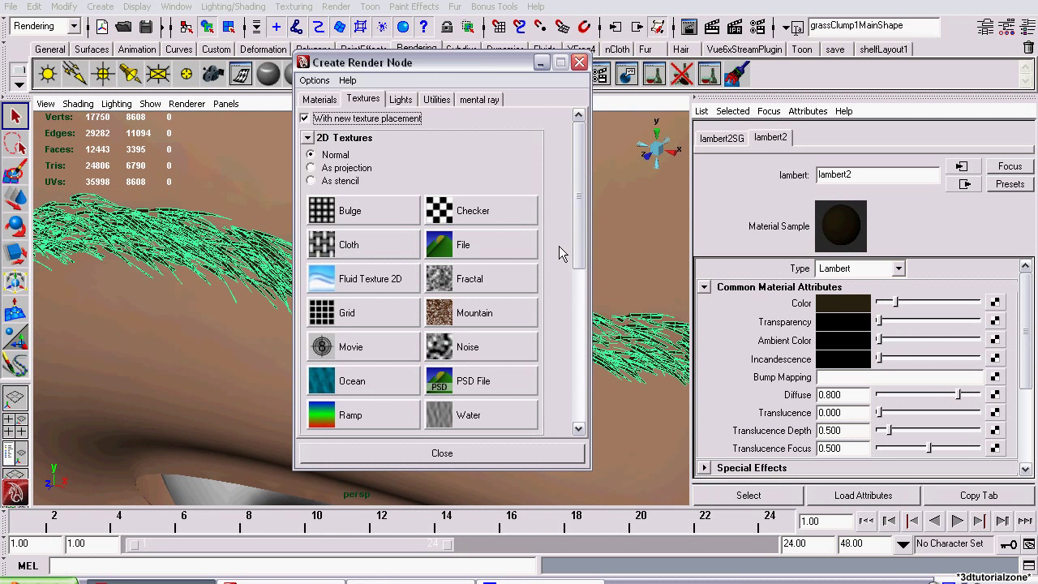
scroll(578, 242, "down", 3)
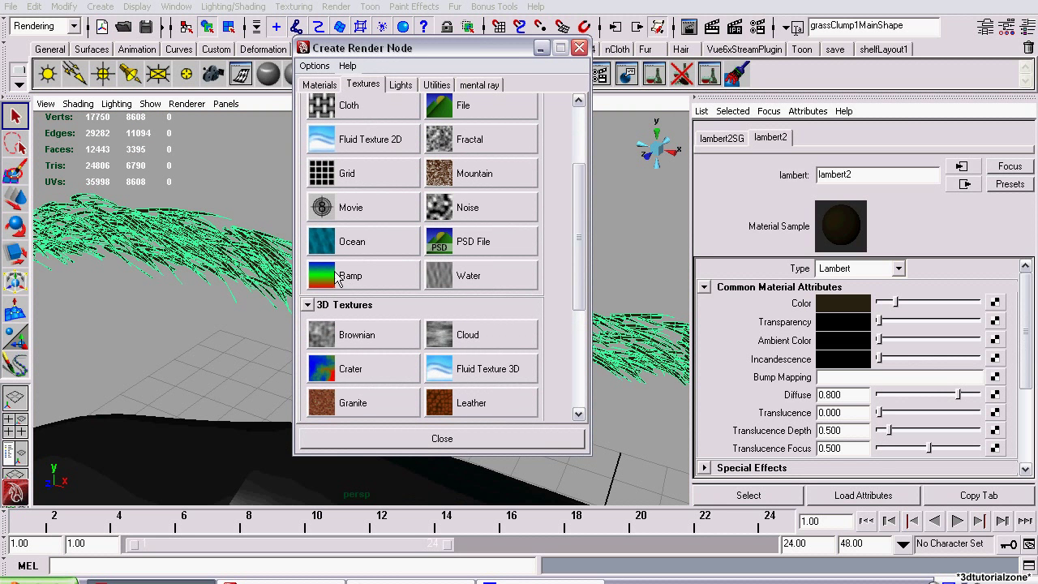
left_click(346, 288)
scroll(458, 286, "down", 4)
left_click_drag(464, 285, 478, 284, "alt")
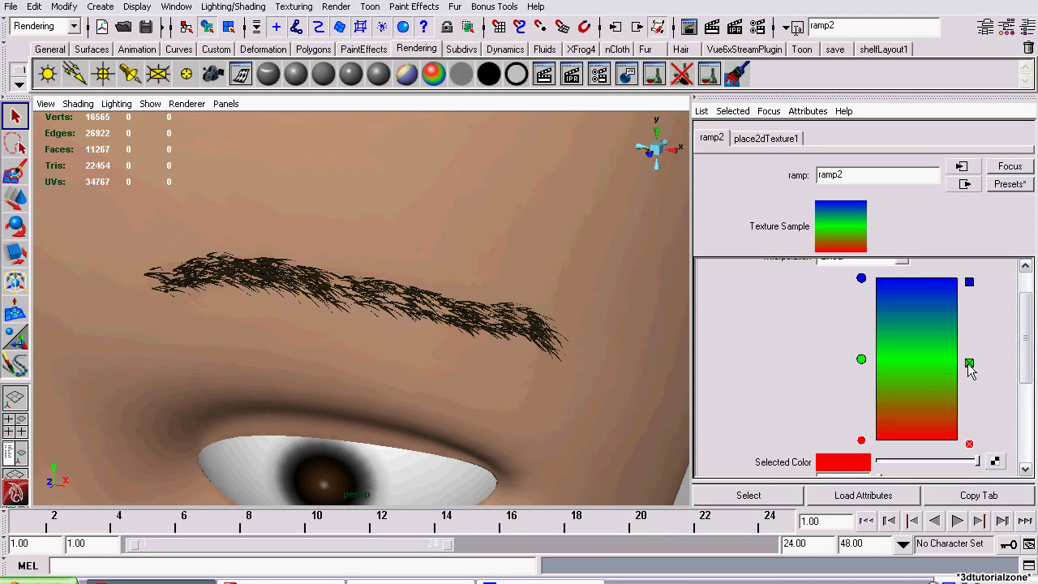
Remove the green middle entry from the transparency ramp and change its red bottom entry to grey with a value of 0.400
left_click(969, 363)
mouse_move(861, 278)
left_mouse_down()
mouse_move(861, 293)
mouse_move(861, 278)
left_mouse_up()
left_click(861, 440)
left_click(851, 462)
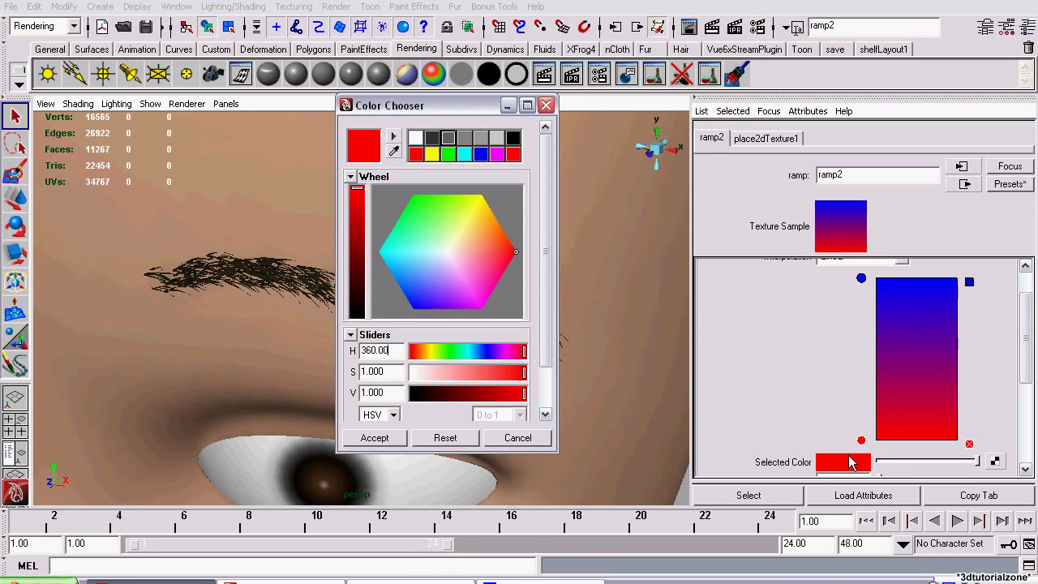
left_click(448, 139)
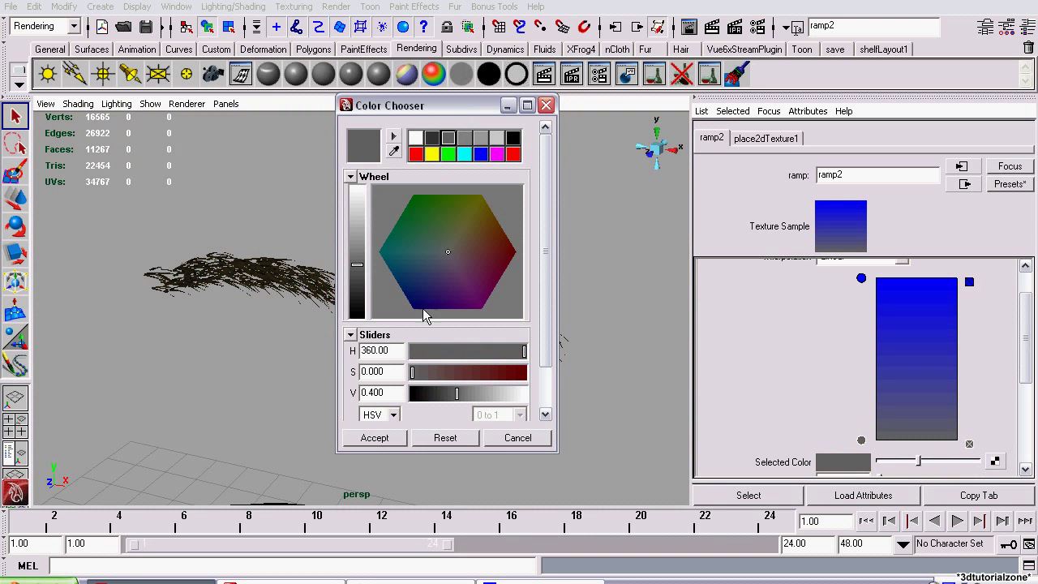
left_click(371, 440)
Change the transparency ramp's blue top entry to white and move the grey bottom entry slightly upward
left_click(860, 278)
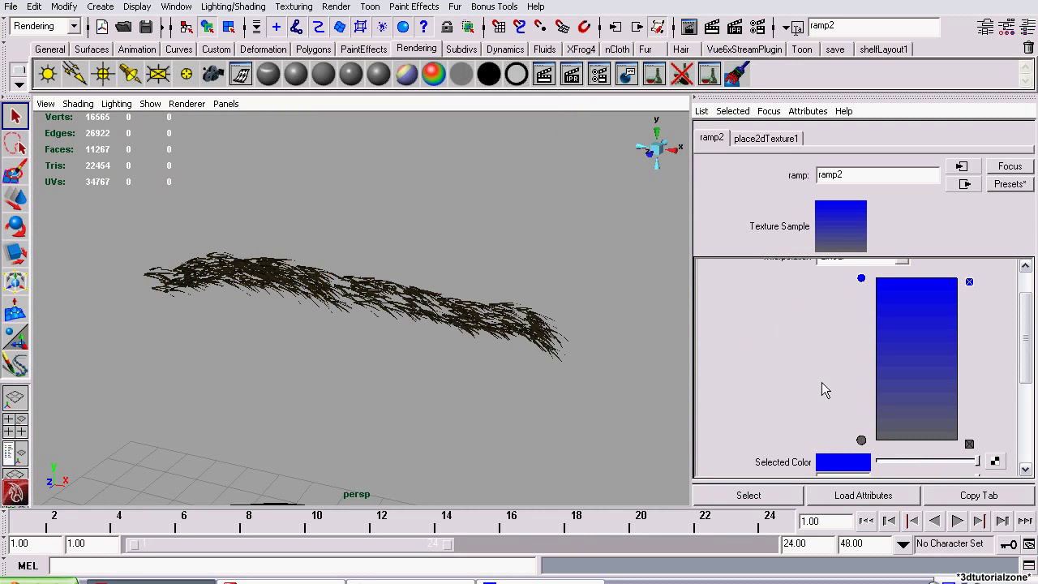
left_click(823, 462)
left_click(417, 139)
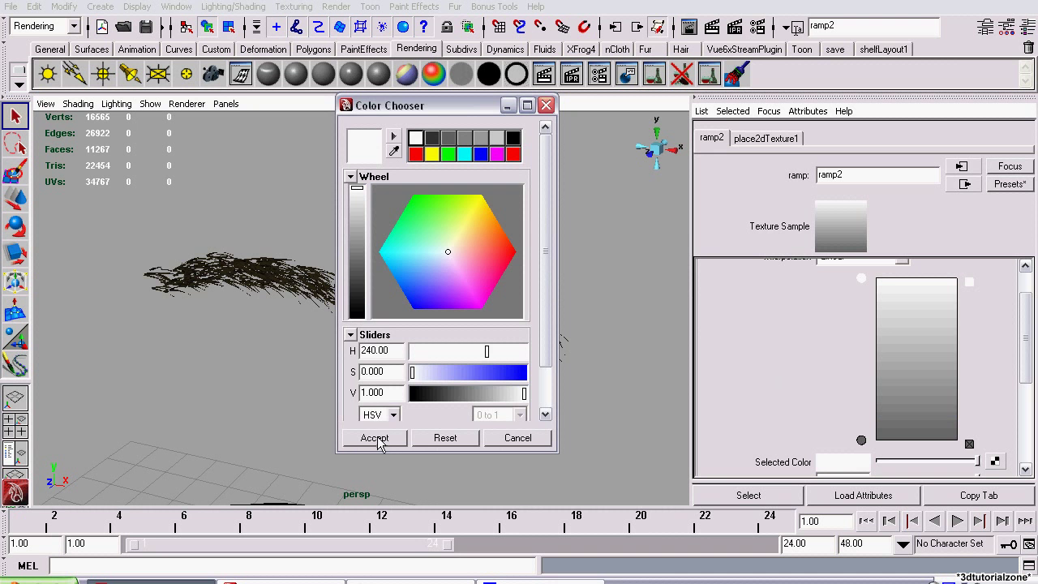
left_click(374, 438)
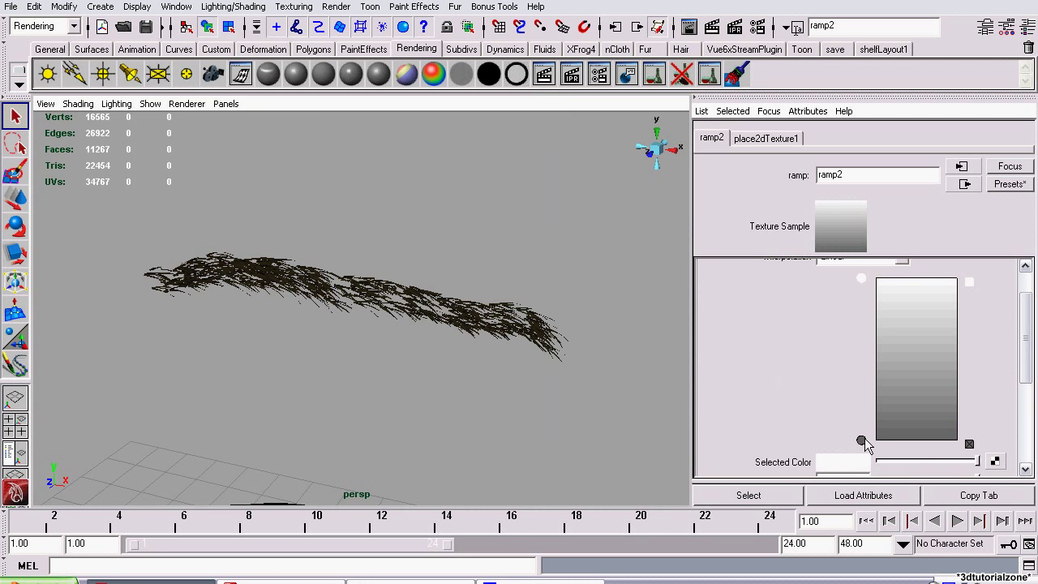
left_click_drag(863, 439, 853, 424)
Set the renderer to mental ray and render the perspective view to inspect the eyebrow up close
right_click_drag(475, 253, 373, 260, "alt")
left_click_drag(372, 260, 430, 224, "alt")
left_click(757, 28)
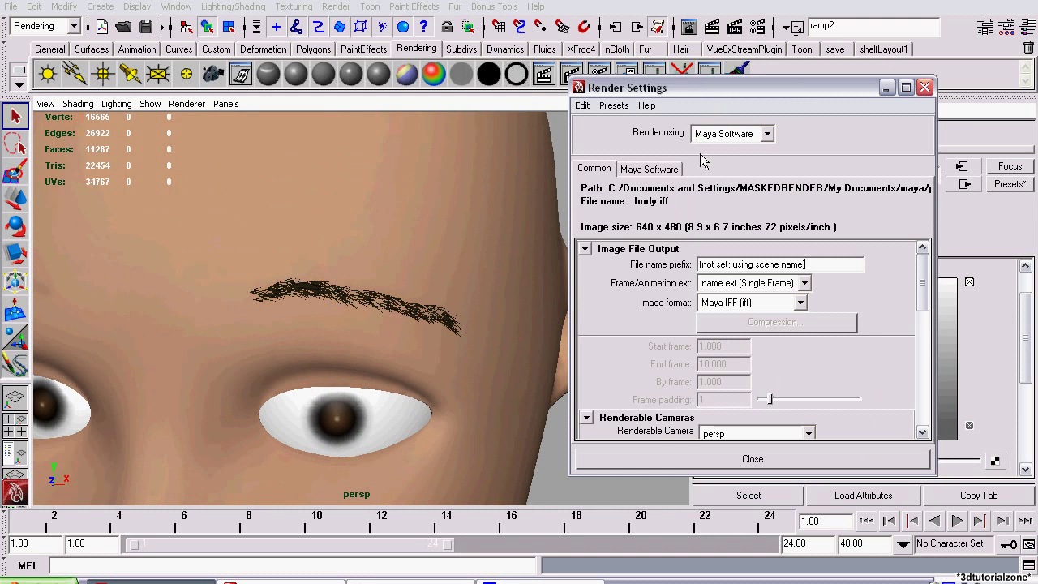
left_click(724, 134)
left_click(721, 193)
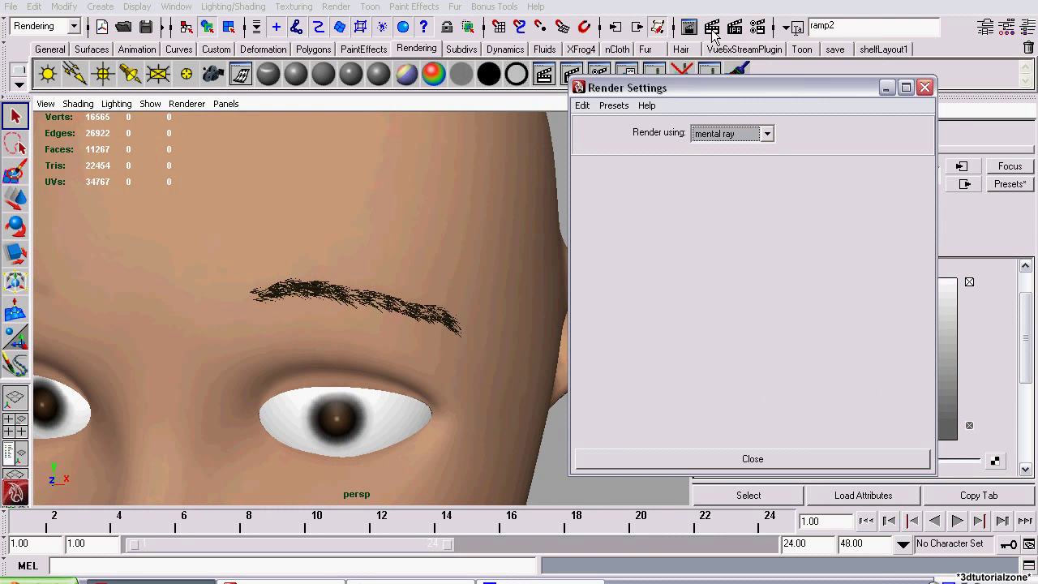
left_click(712, 29)
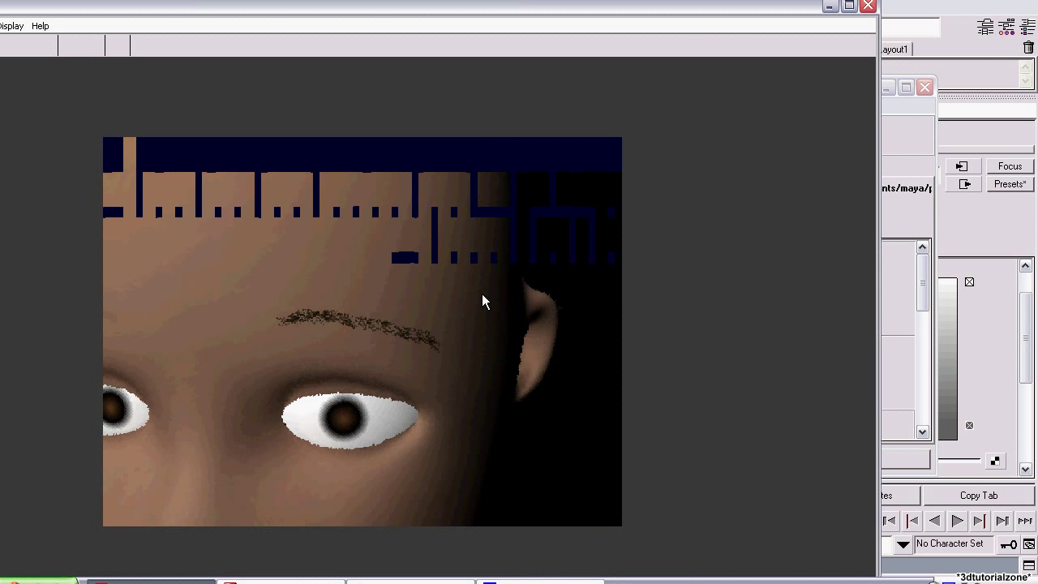
scroll(467, 292, "up", 5)
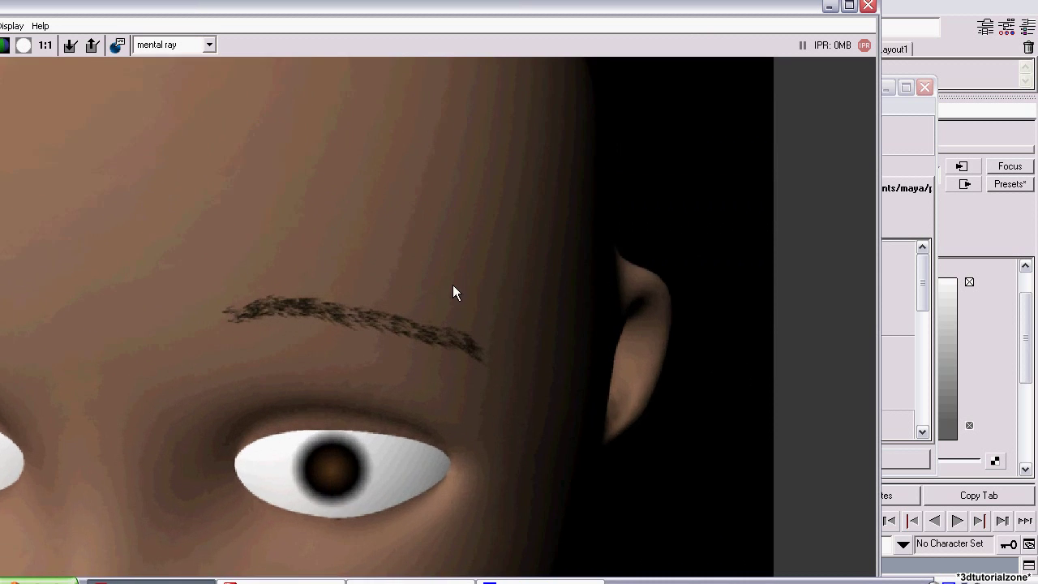
scroll(538, 358, "down", 4)
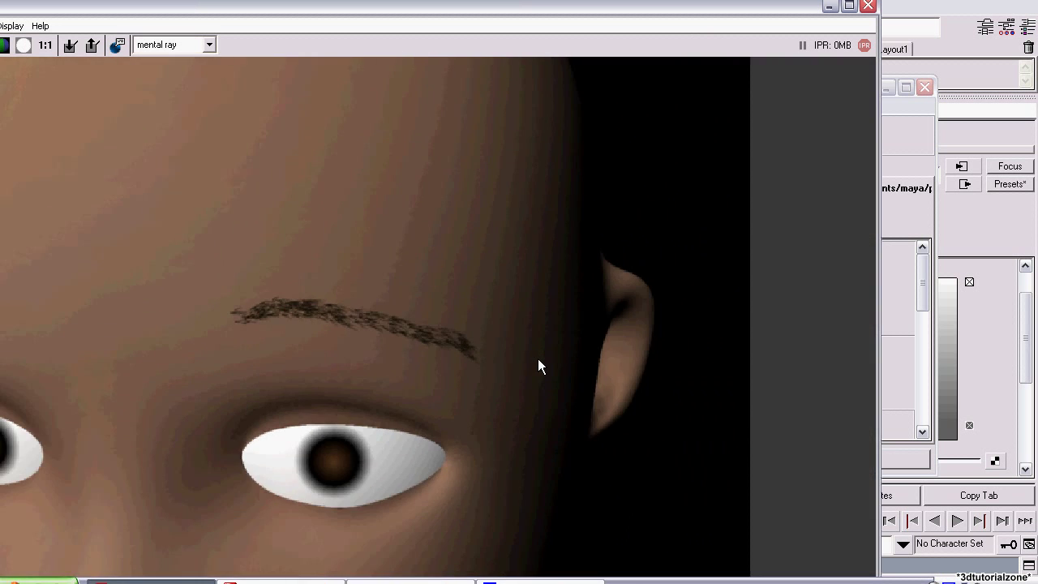
left_click(872, 7)
left_click(924, 87)
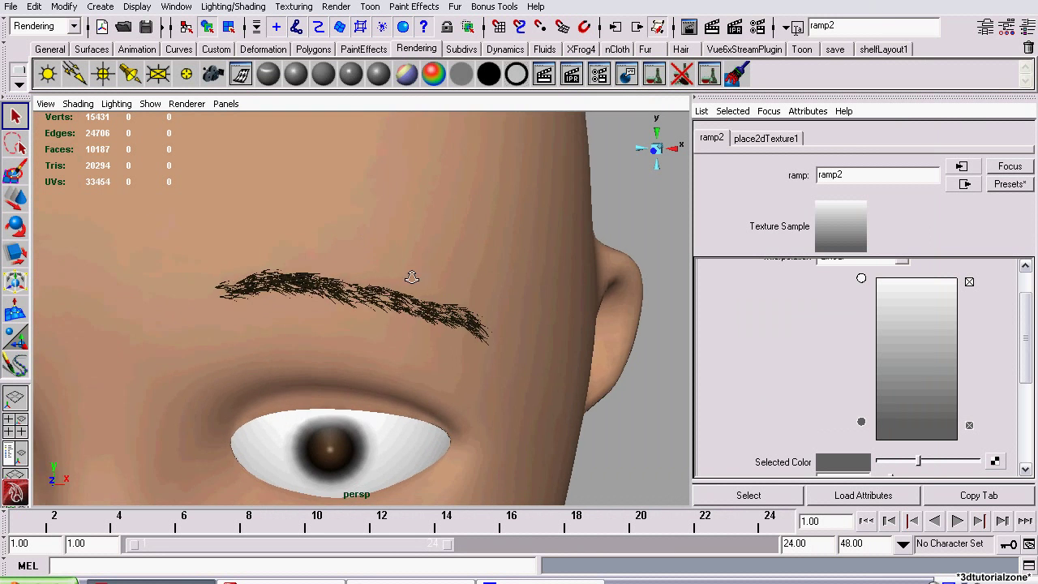
Open the Outliner and select the original eyebrow stroke strokeGrassClump1
left_click_drag(412, 277, 283, 234, "alt")
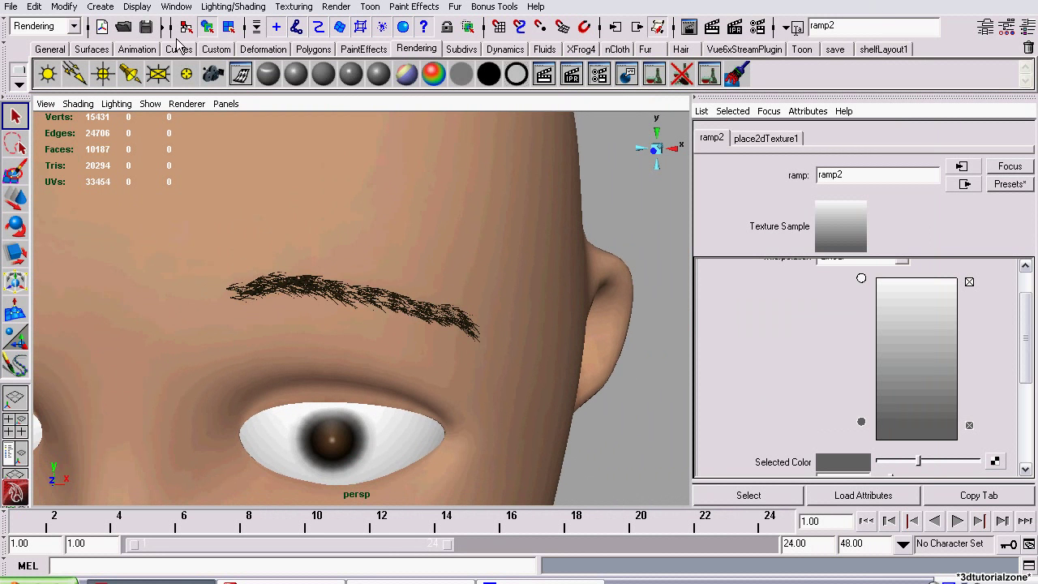
left_click(182, 8)
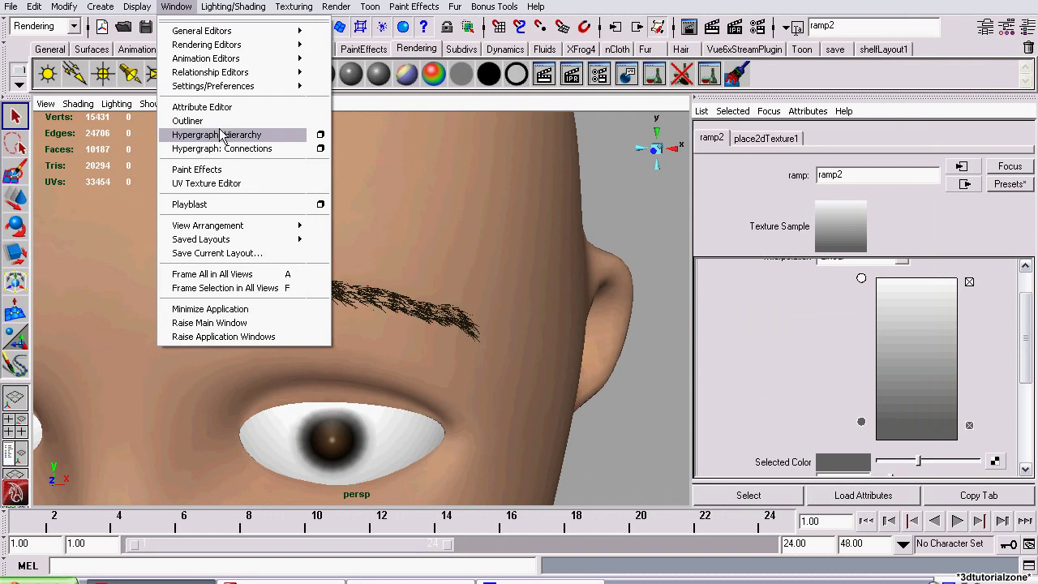
left_click(188, 120)
scroll(780, 191, "down", 5)
scroll(779, 191, "up", 1)
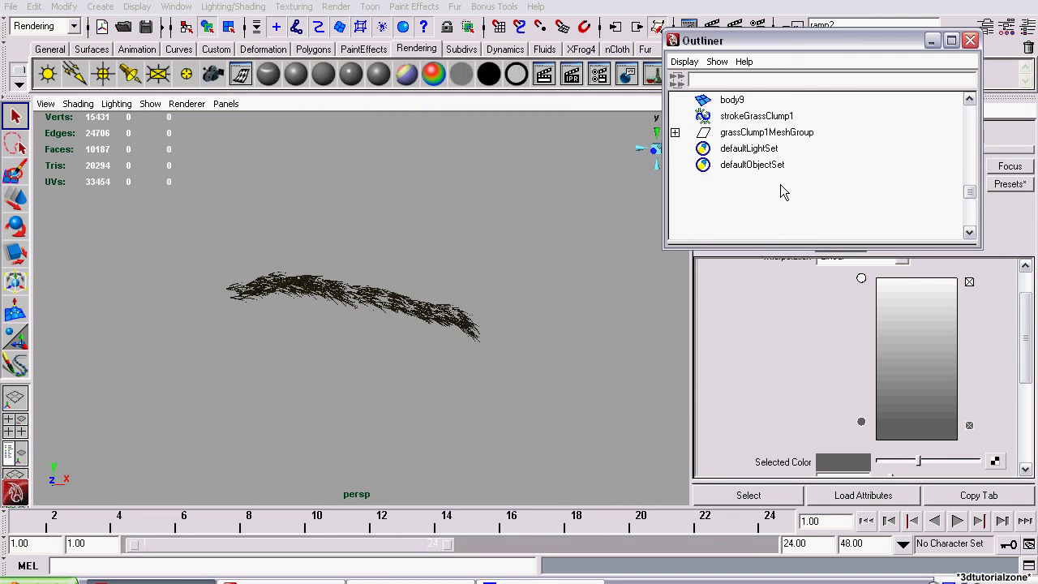
right_click_drag(472, 225, 400, 256, "alt")
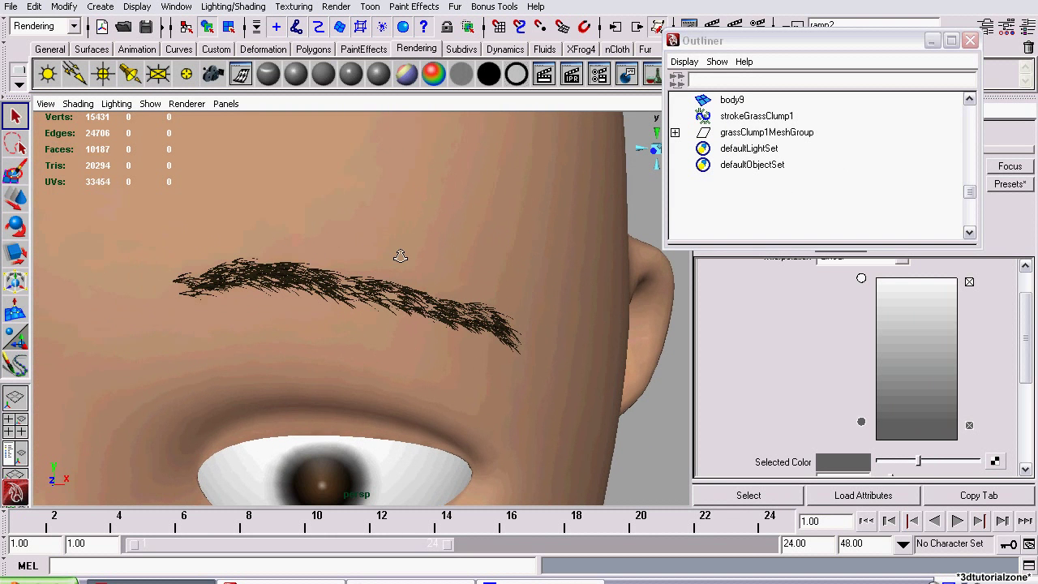
left_click(752, 120)
right_click_drag(527, 159, 481, 184, "alt")
left_click(806, 117)
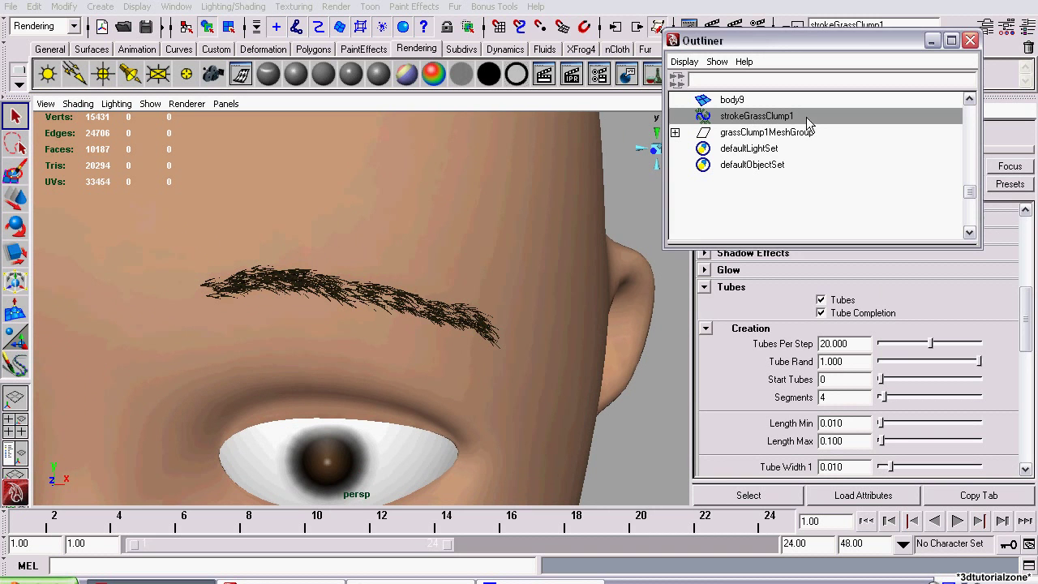